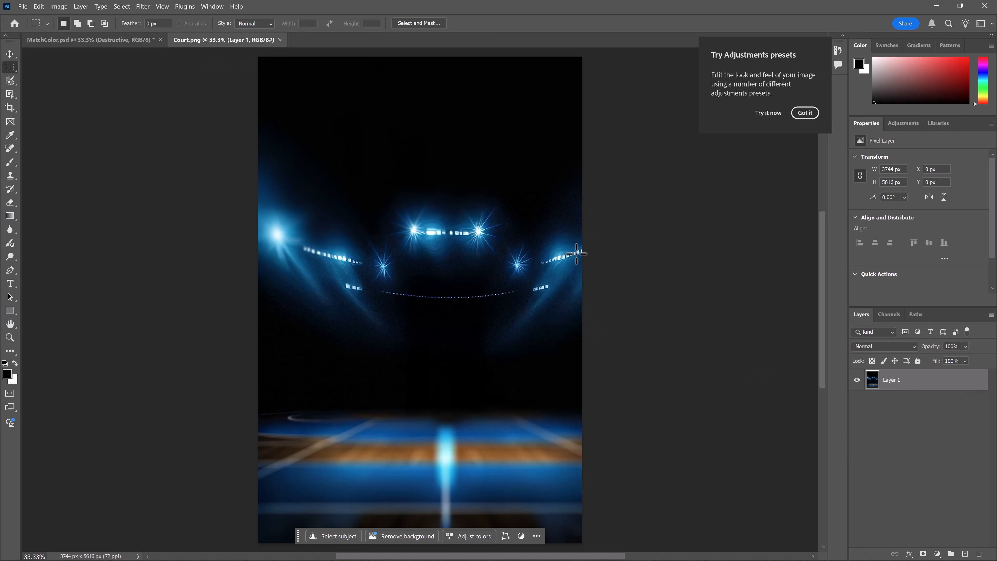
# - Compare the MatchColor composite with the Court image document, dismissing the adjustments presets tip
pyautogui.click(107, 36)
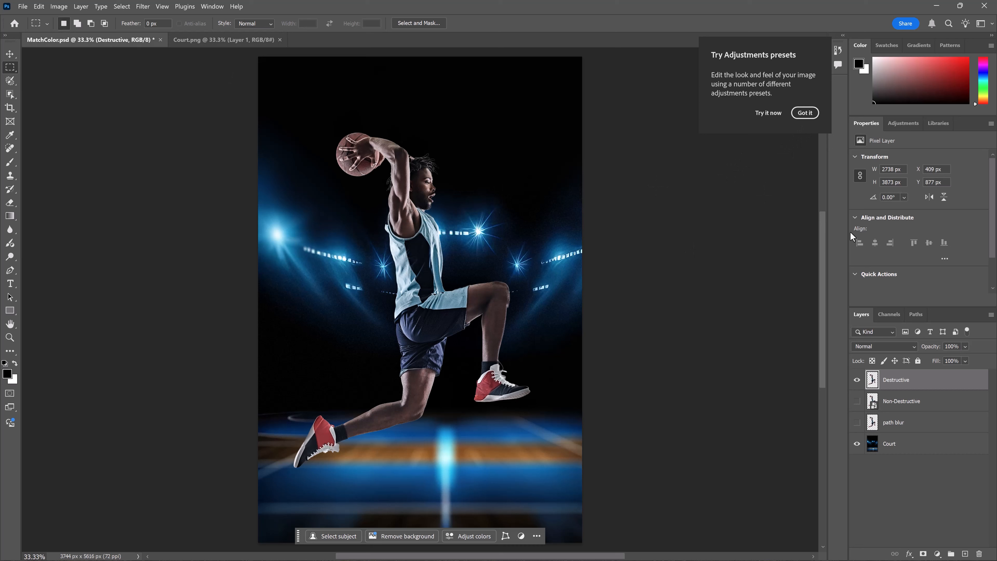
pyautogui.click(810, 113)
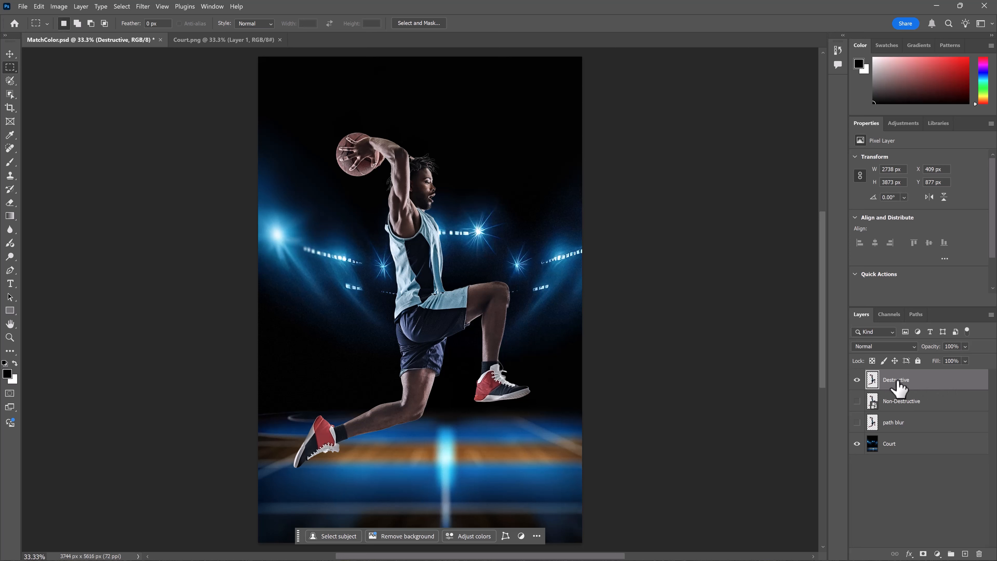
pyautogui.click(63, 7)
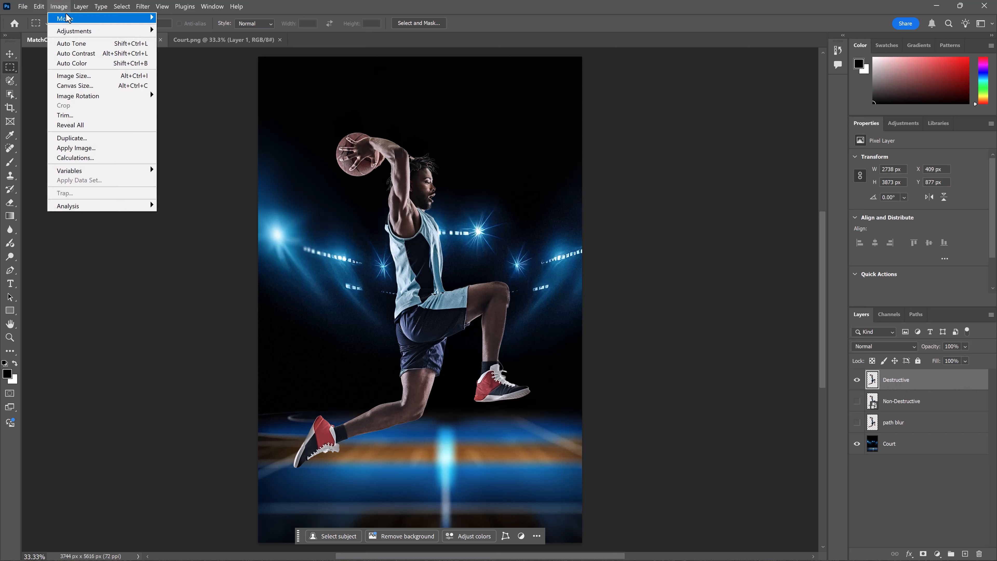
pyautogui.moveTo(73, 32)
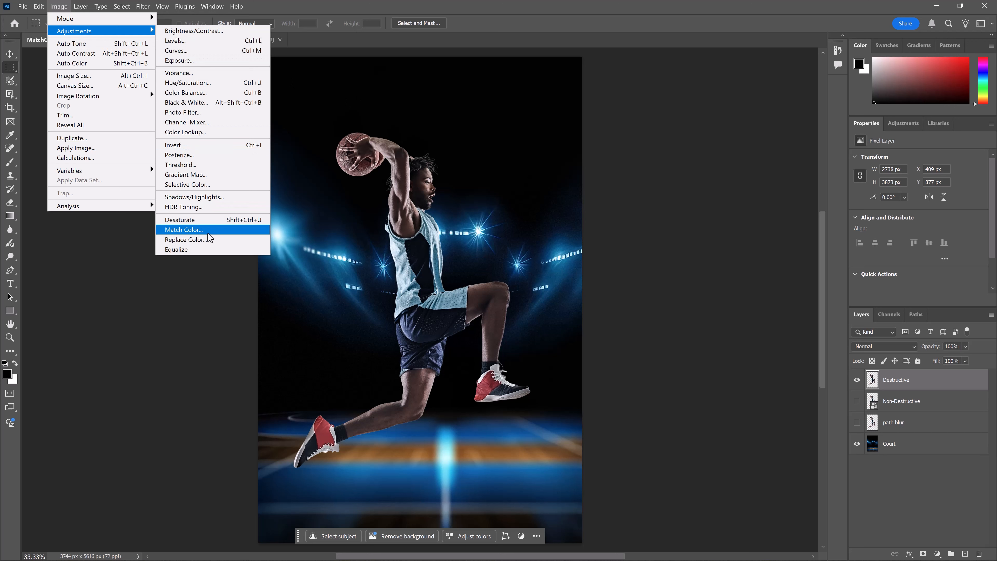
pyautogui.click(336, 40)
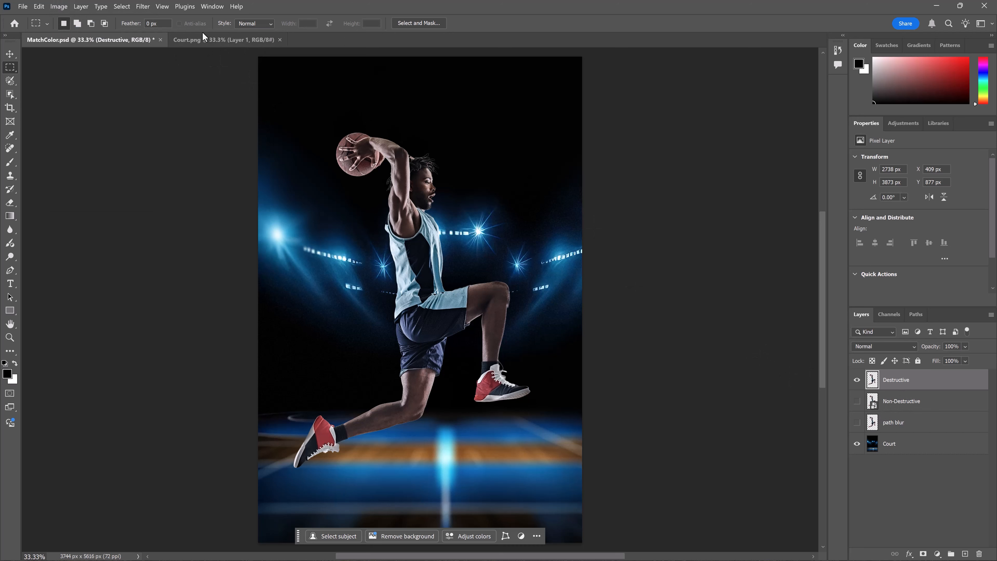
pyautogui.click(203, 40)
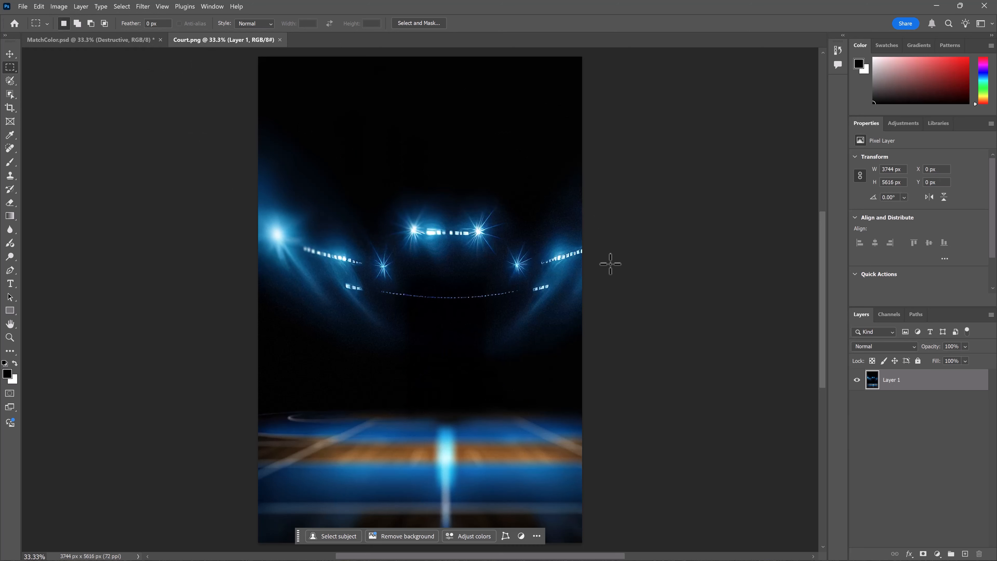
pyautogui.click(95, 41)
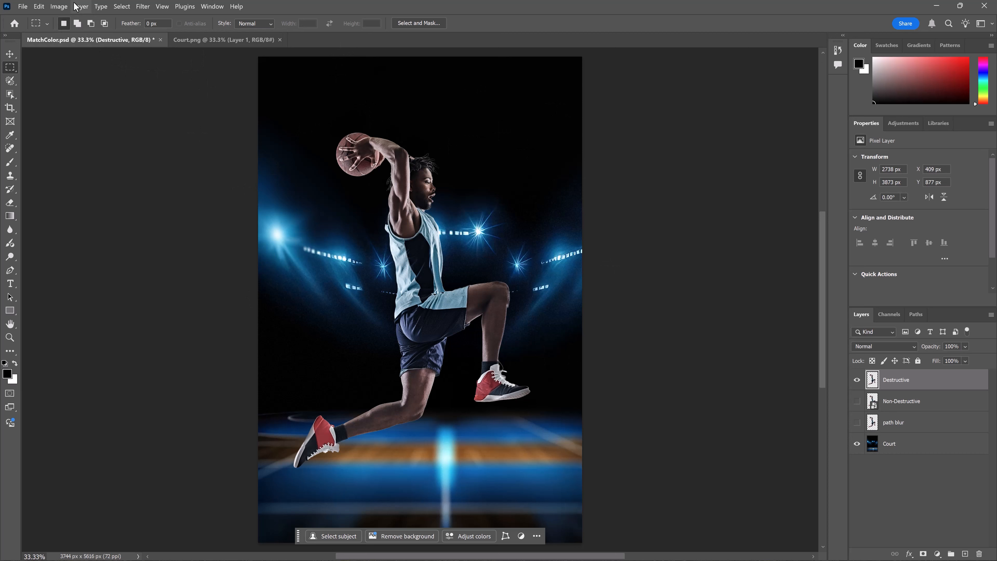
# - Open Match Color on the Destructive layer and set its source image to Court.png
pyautogui.click(60, 7)
pyautogui.moveTo(102, 31)
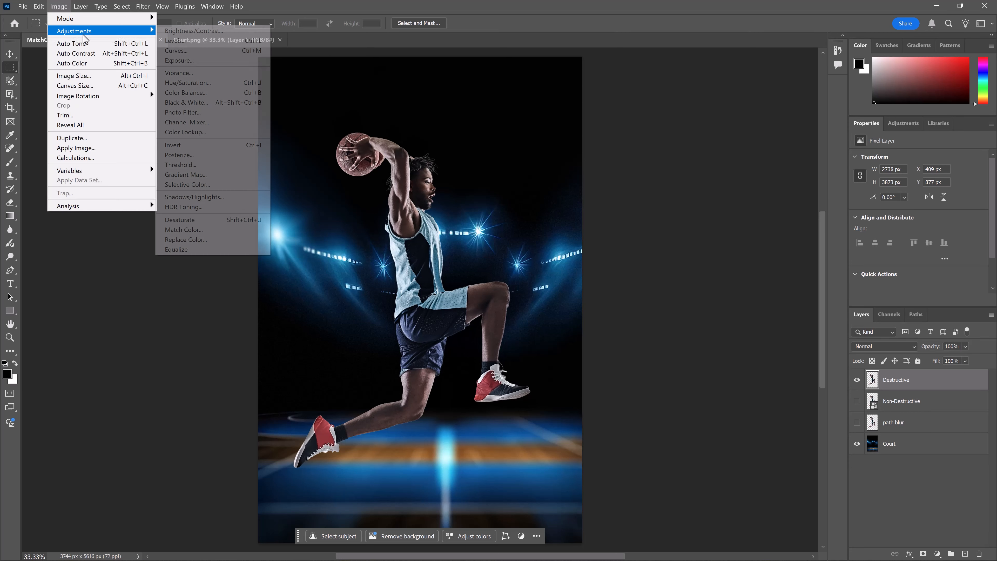
pyautogui.click(214, 230)
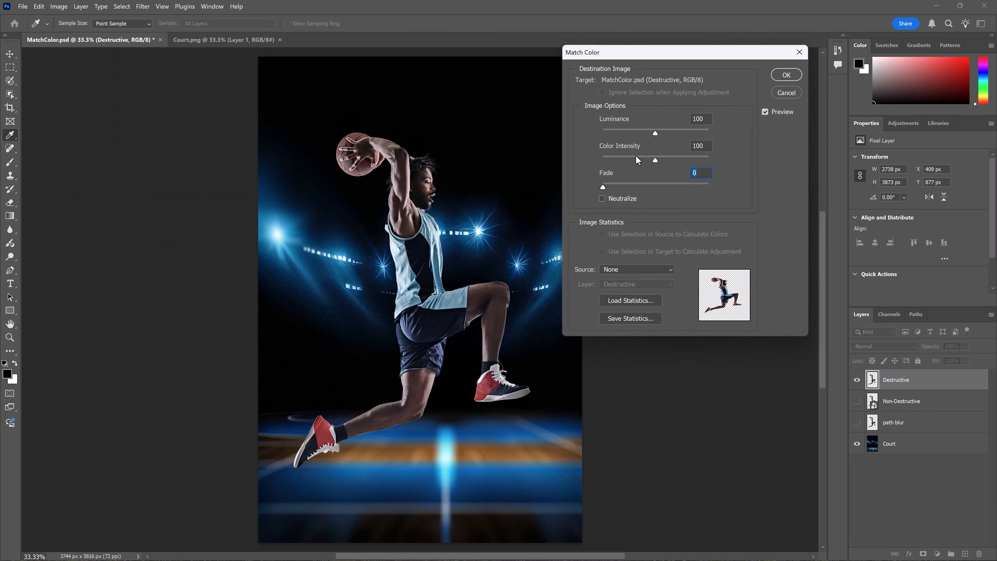
pyautogui.click(612, 271)
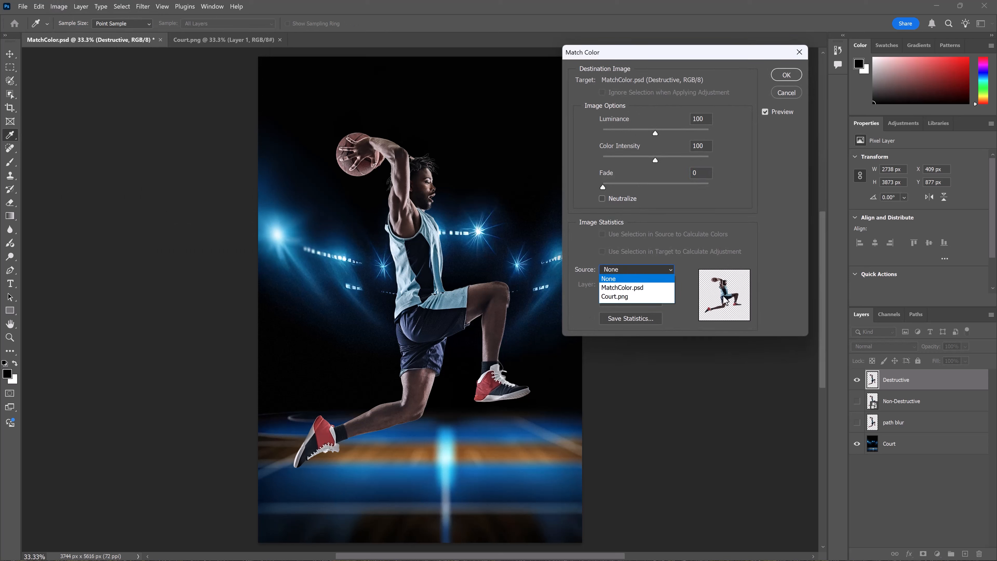
pyautogui.click(625, 297)
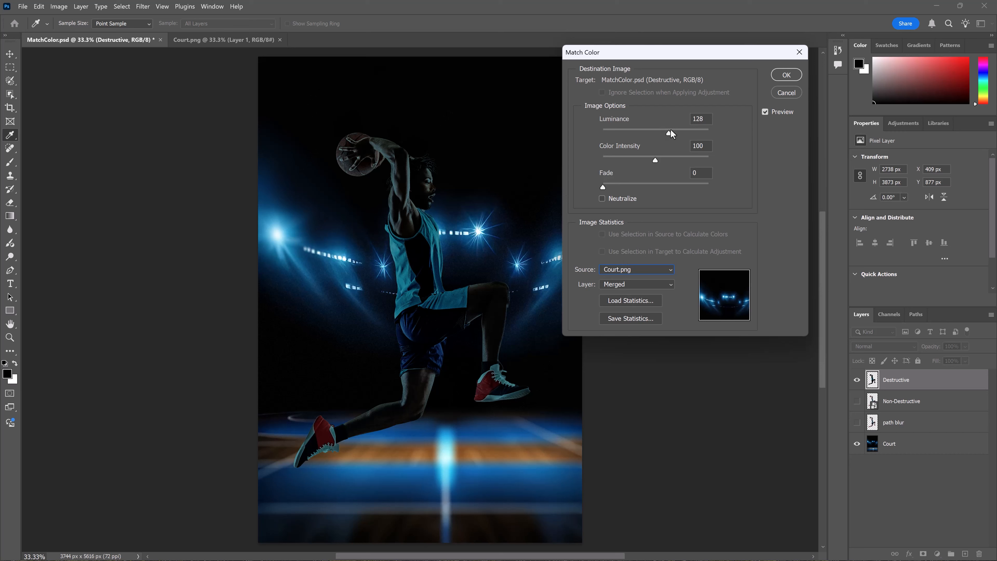
# - Set the Match Color luminance to 92 and enable Neutralize
pyautogui.moveTo(676, 133); pyautogui.dragTo(658, 131)
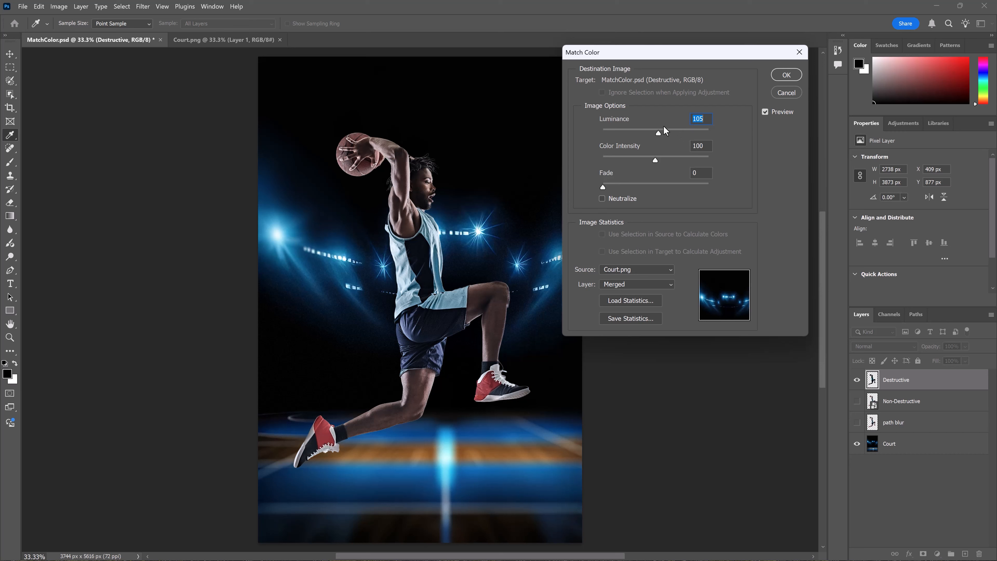
pyautogui.moveTo(658, 131); pyautogui.dragTo(651, 132)
pyautogui.click(602, 198)
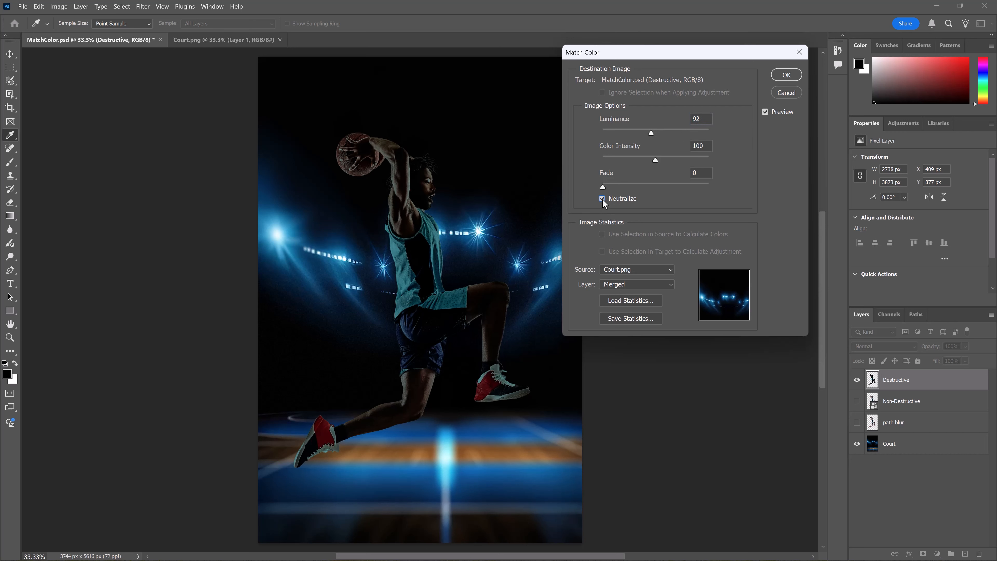
pyautogui.click(607, 197)
# - Set the Fade to 41 and apply the Match Color adjustment
pyautogui.moveTo(603, 187); pyautogui.dragTo(640, 183)
pyautogui.click(646, 184)
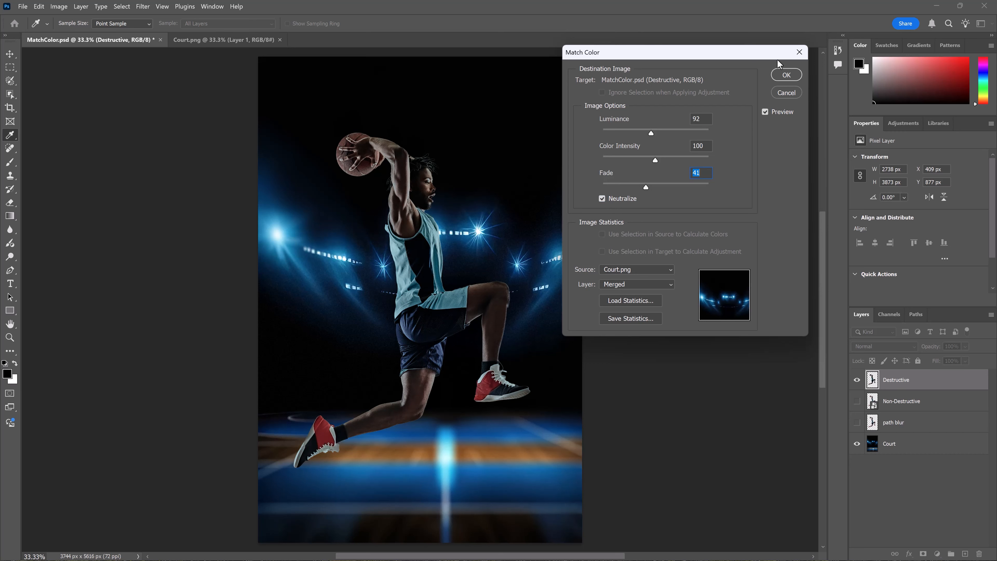
pyautogui.click(788, 75)
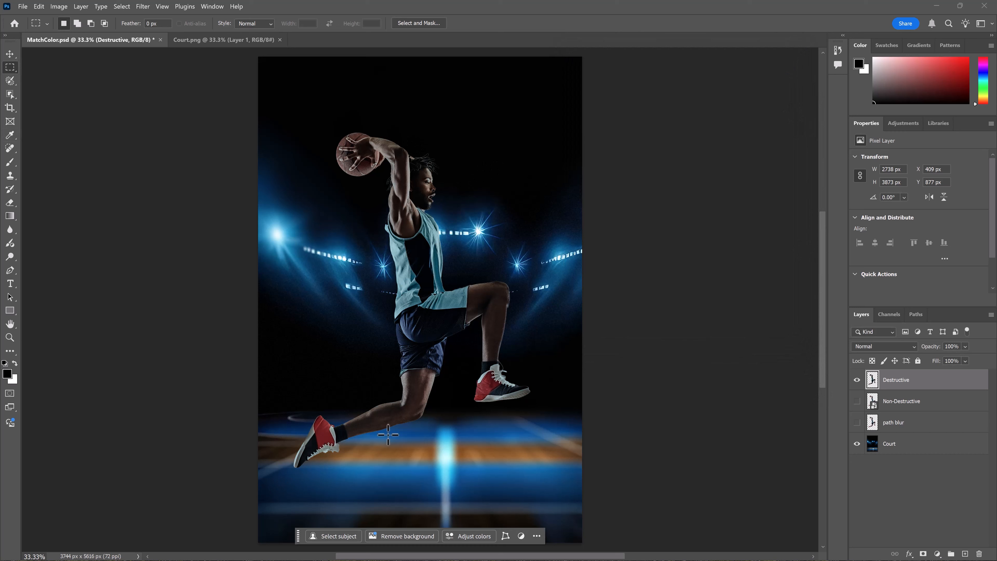
# - Show and select the Non-Destructive layer while hiding the Destructive layer
pyautogui.click(857, 400)
pyautogui.click(858, 379)
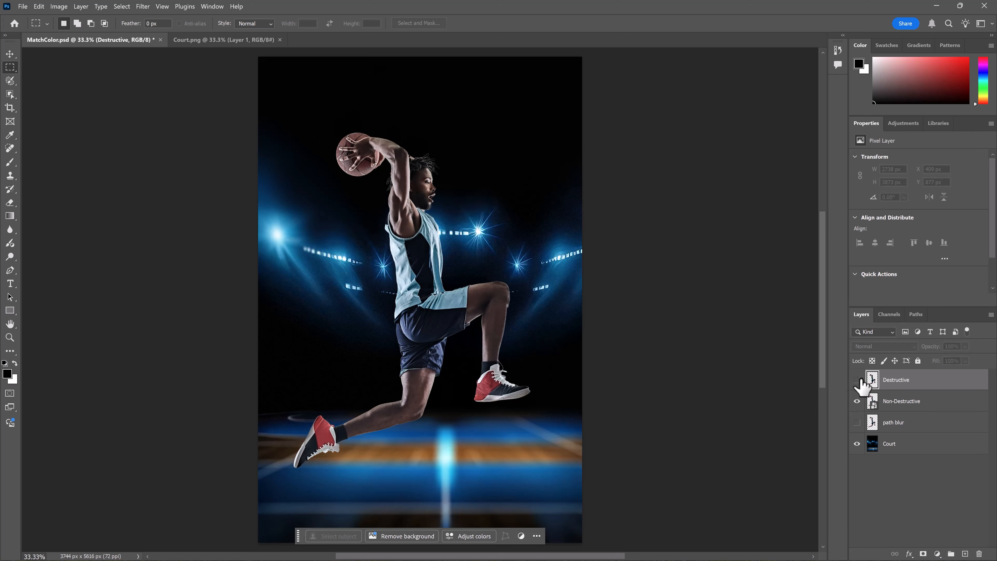
pyautogui.click(858, 380)
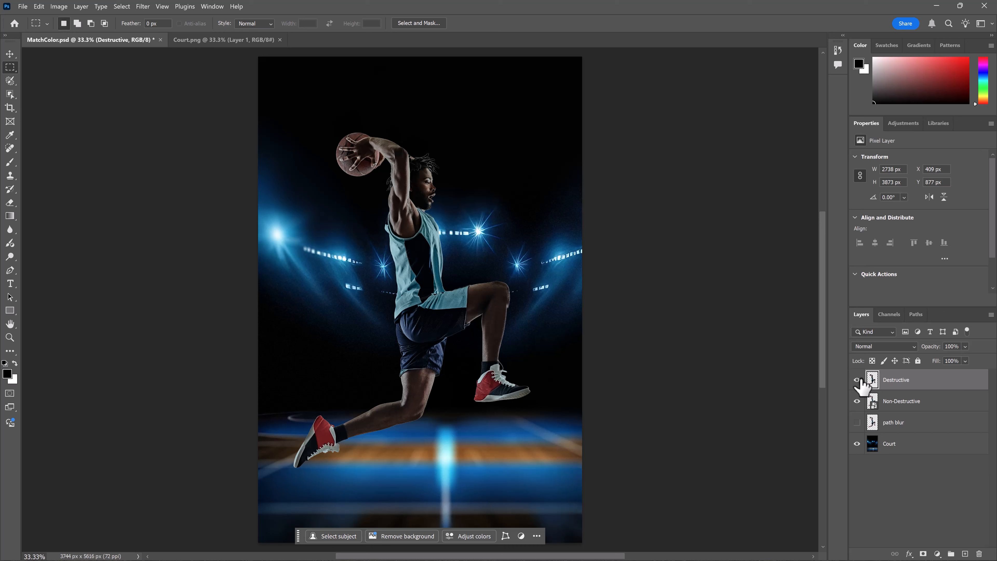
pyautogui.click(859, 379)
pyautogui.click(890, 405)
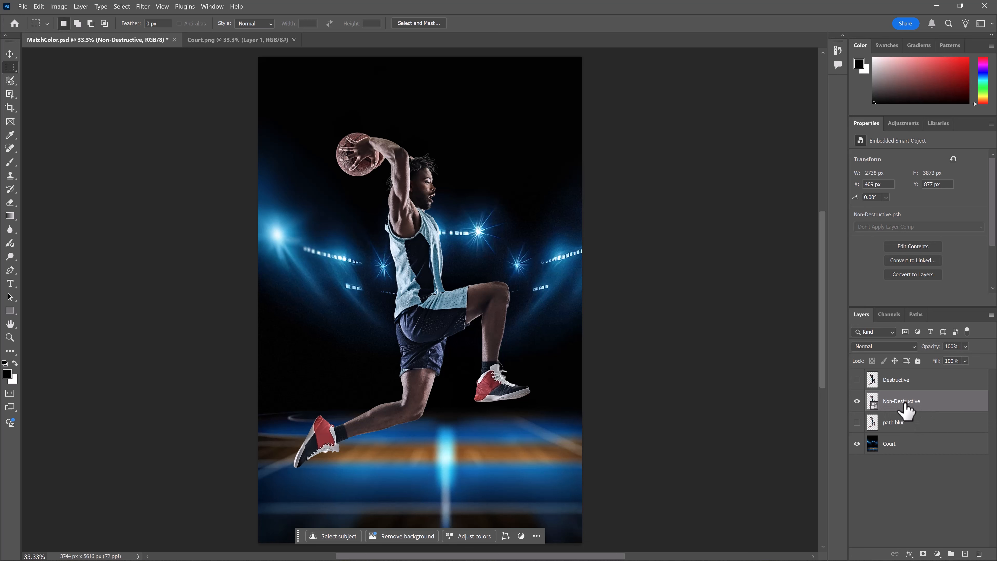
# - Open the Non-Destructive smart object's contents, inspect its layer mask, and return to the composite
pyautogui.doubleClick(869, 400)
pyautogui.click(558, 231)
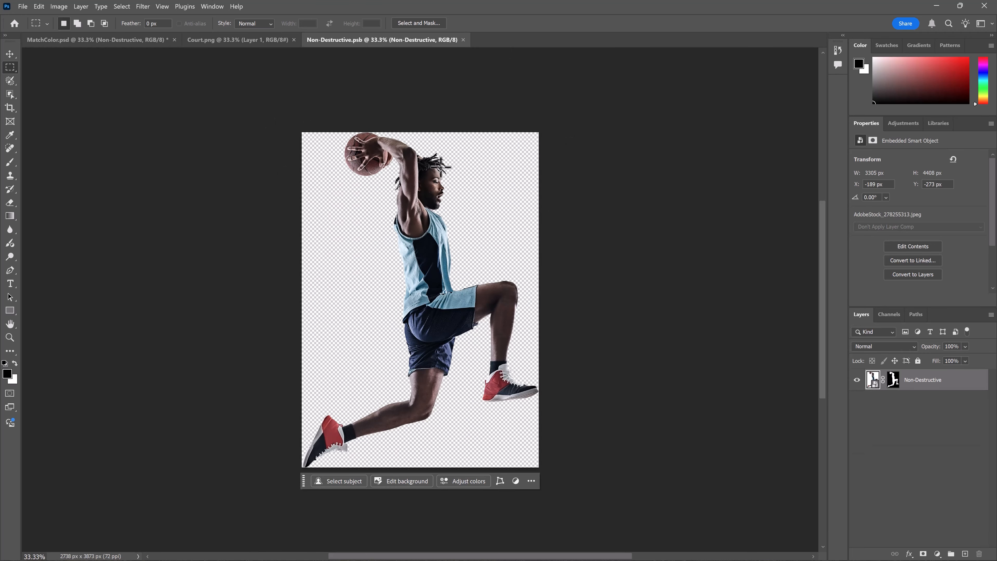
pyautogui.click(894, 383)
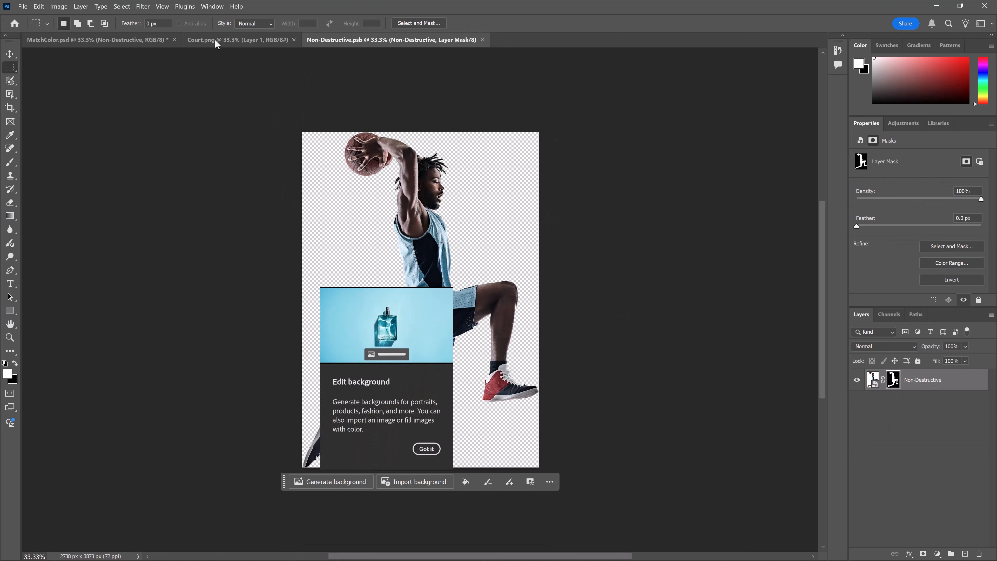
pyautogui.click(118, 39)
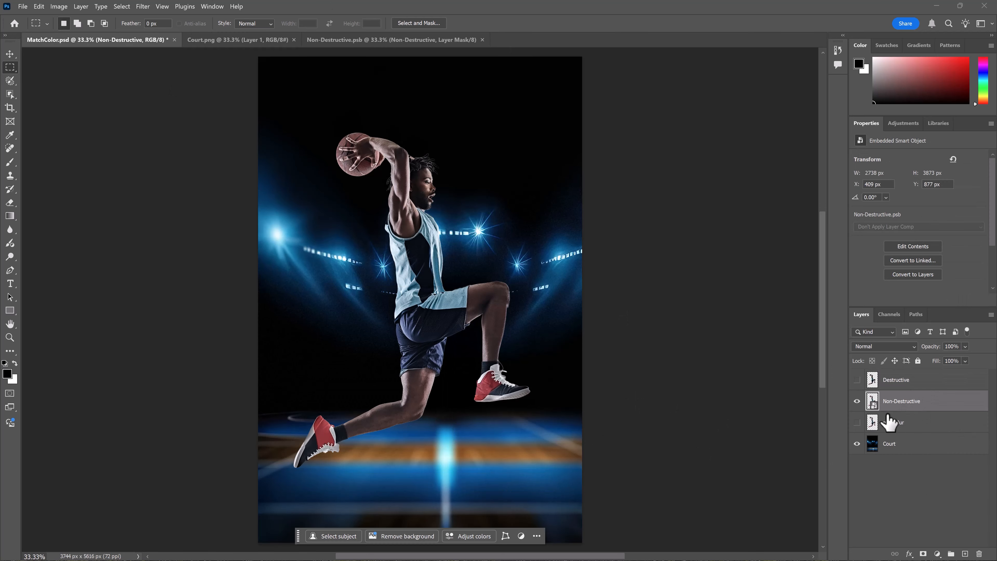
# - Open Neural Filters, then download and enable the Harmonization filter
pyautogui.click(142, 7)
pyautogui.click(150, 41)
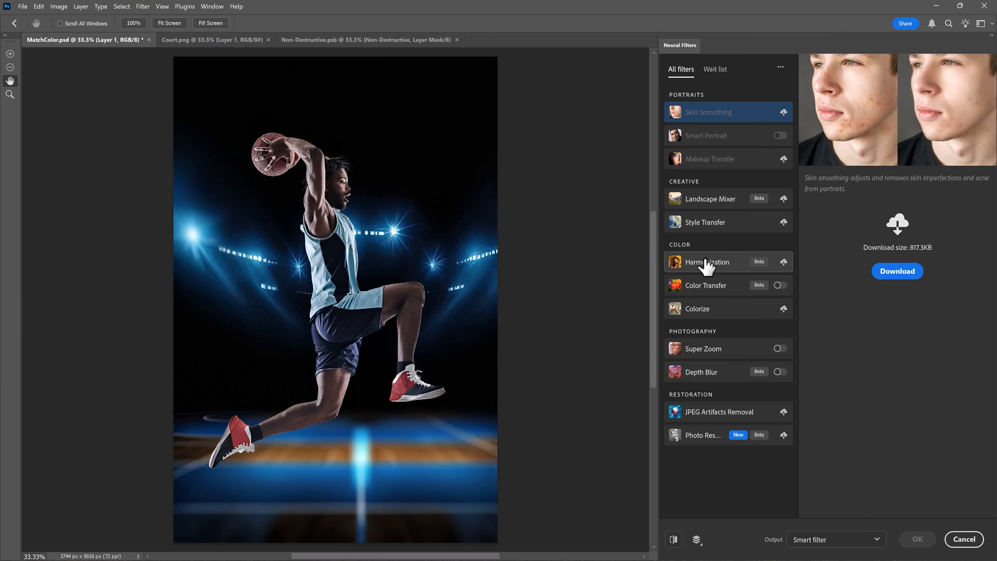
pyautogui.click(679, 260)
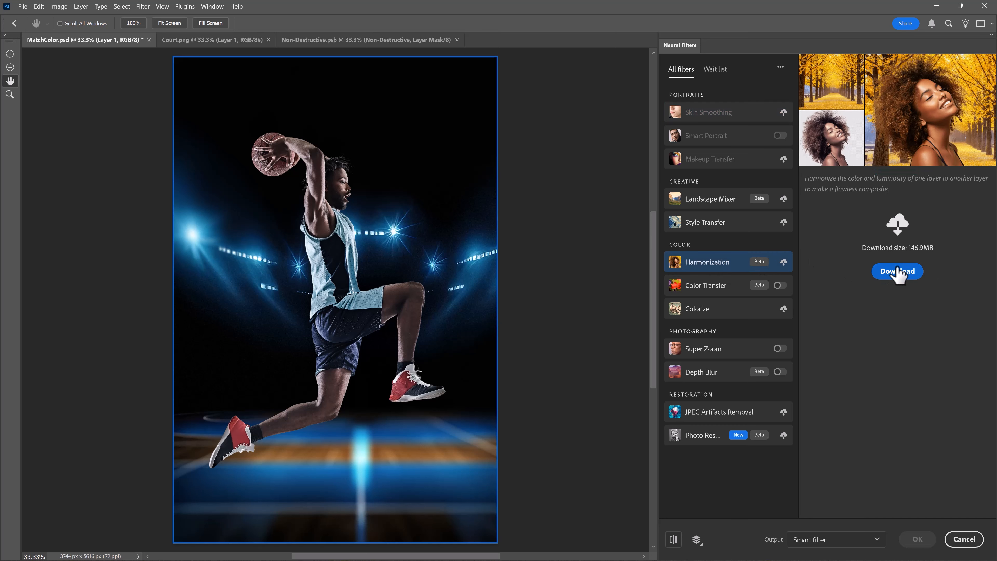
pyautogui.click(898, 275)
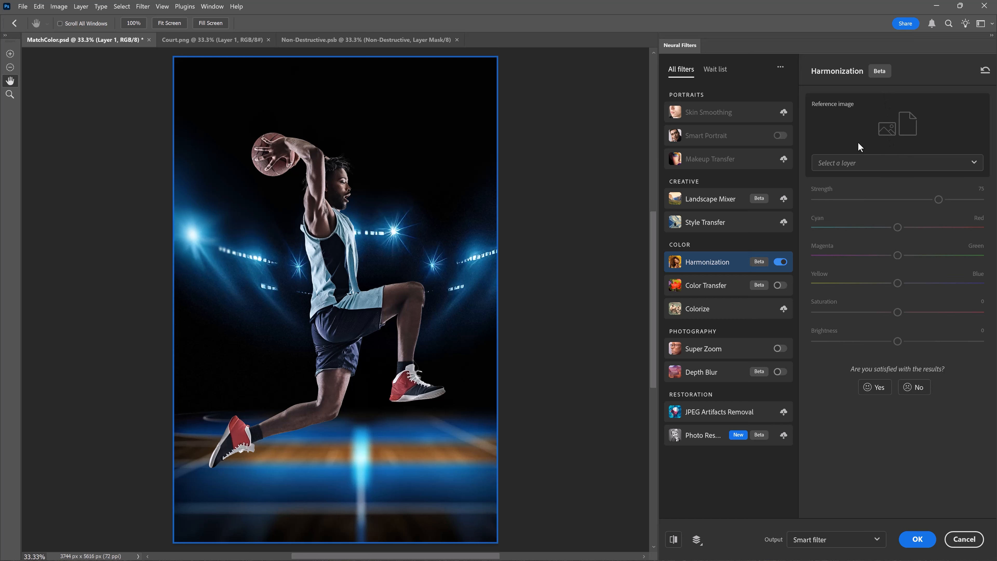
# - Set Harmonization's reference layer to Court, brightness to -15, and apply it as a smart filter
pyautogui.click(868, 163)
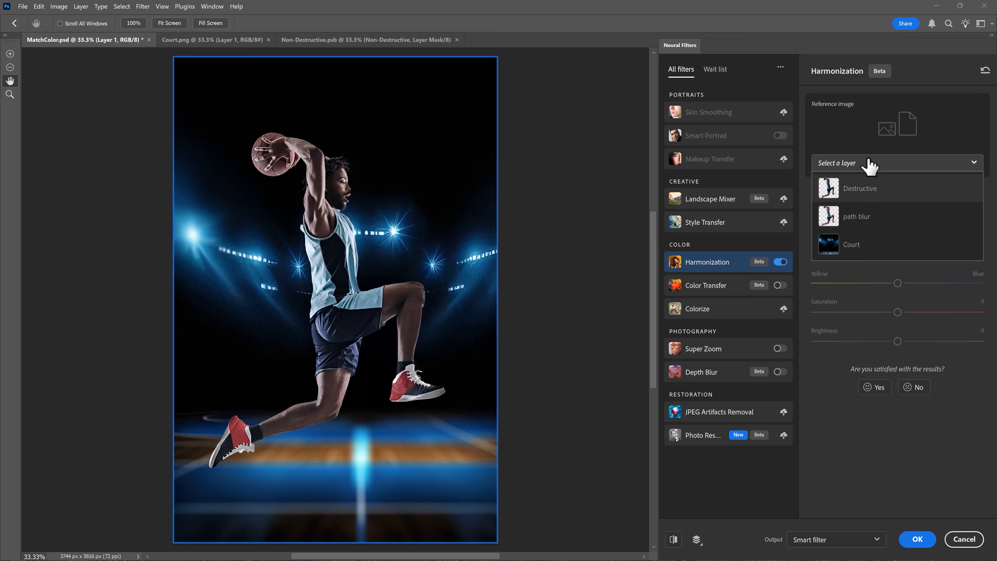
pyautogui.click(841, 252)
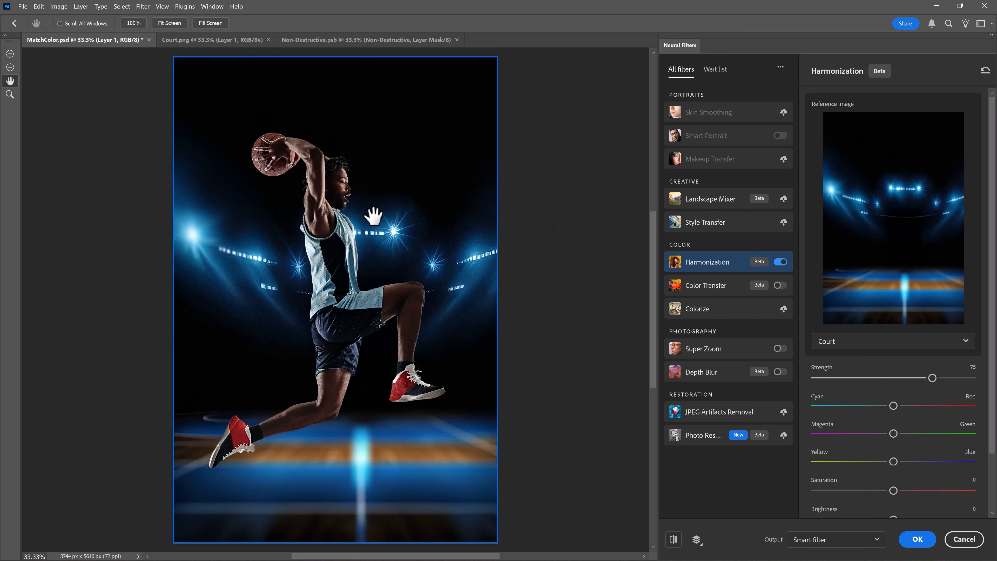
pyautogui.scroll(-3, 994, 374)
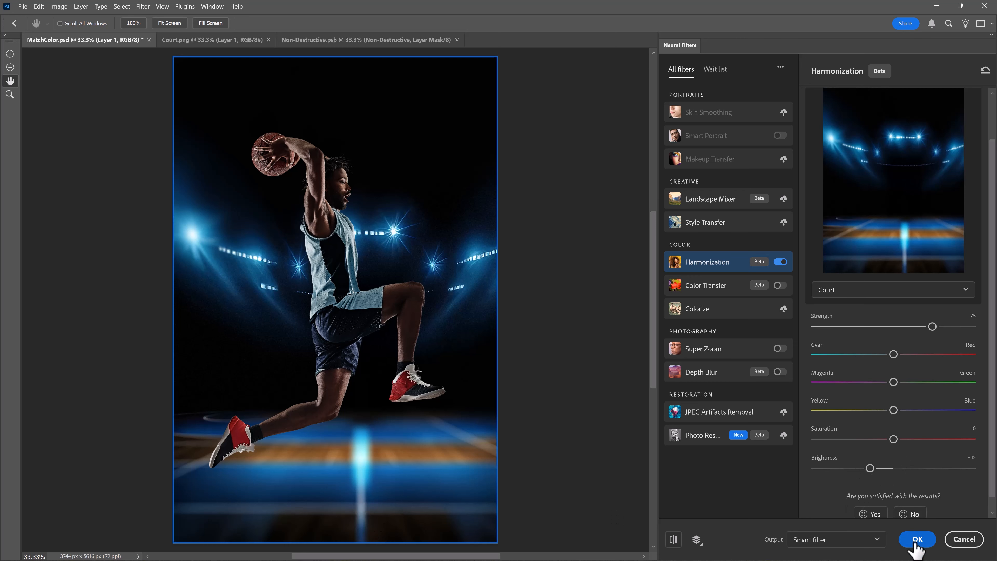
pyautogui.click(917, 541)
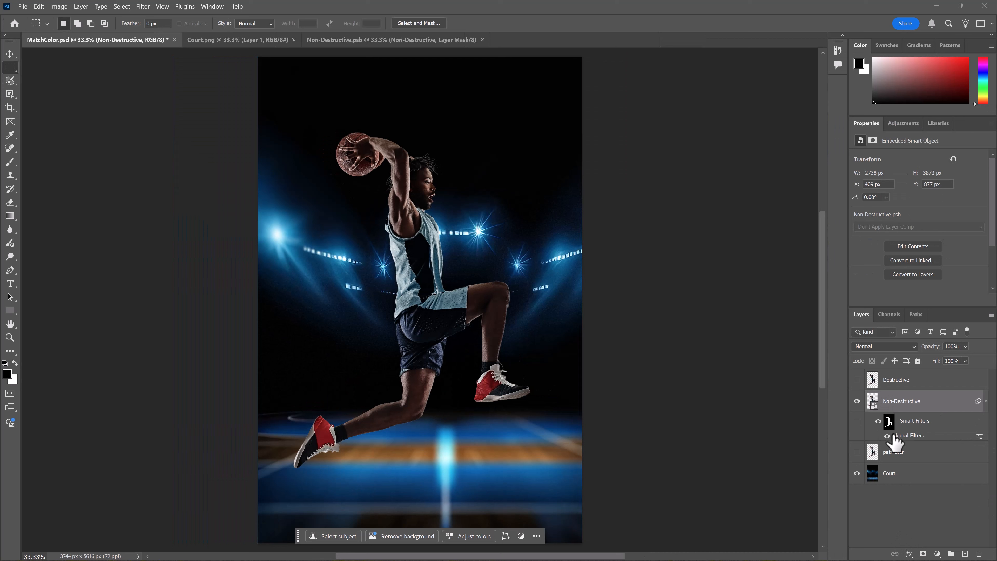
# - Toggle the Smart Filters visibility to compare the player with and without harmonization
pyautogui.click(877, 420)
pyautogui.click(877, 420)
pyautogui.click(877, 420)
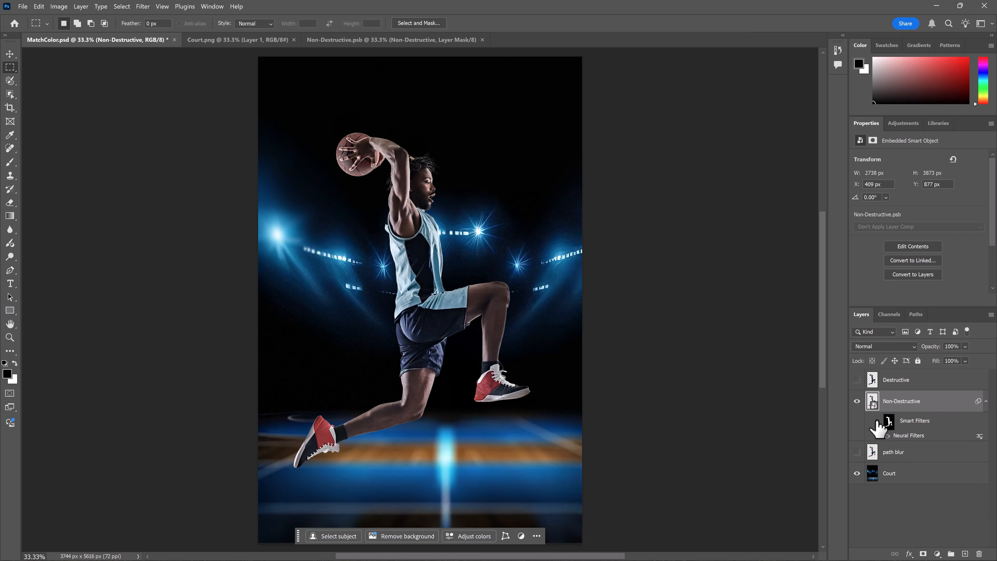
pyautogui.click(877, 420)
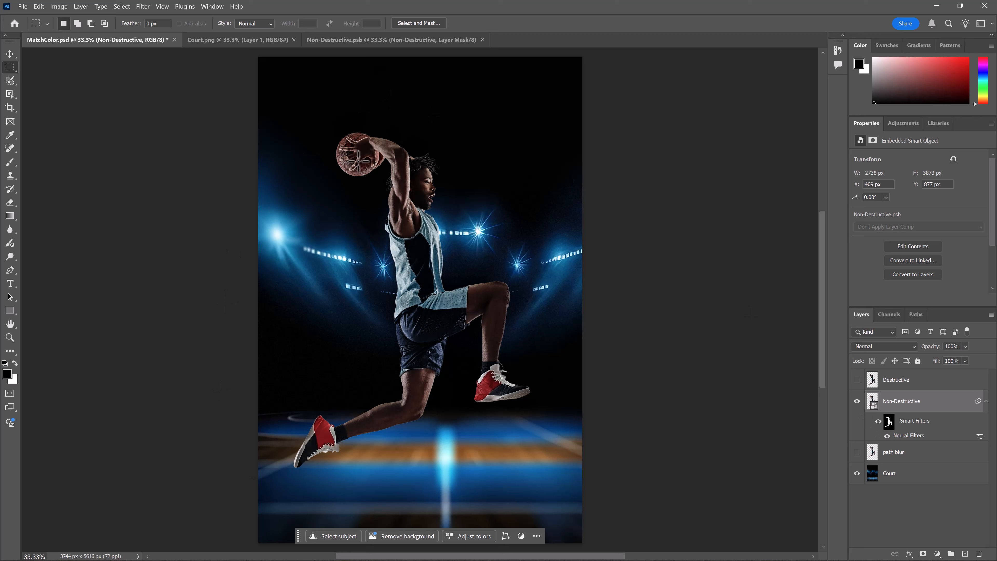
# - Toggle the Destructive layer's visibility repeatedly to compare both color-matched versions
pyautogui.click(856, 379)
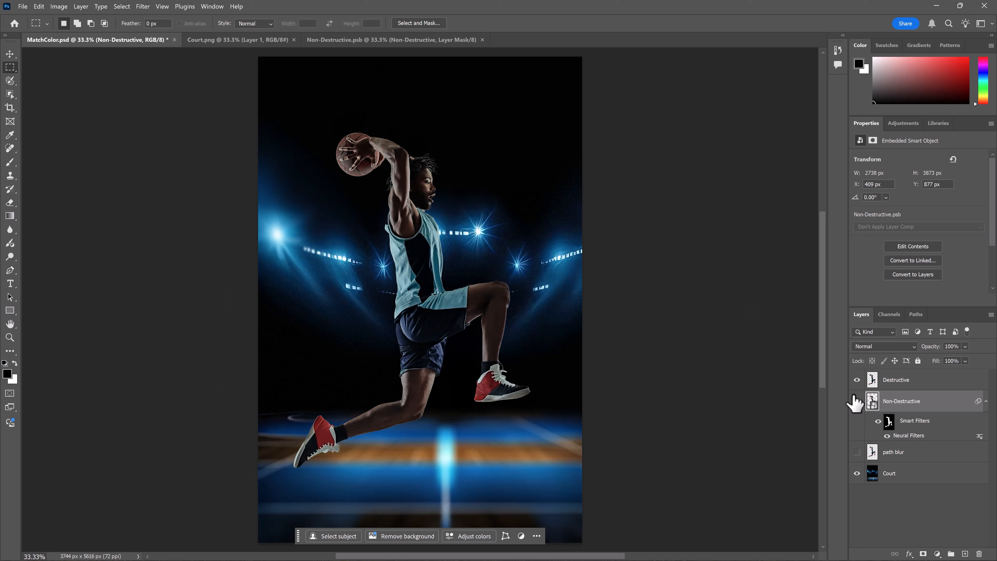
pyautogui.click(856, 379)
pyautogui.click(857, 379)
pyautogui.click(857, 379)
pyautogui.click(857, 380)
pyautogui.click(856, 380)
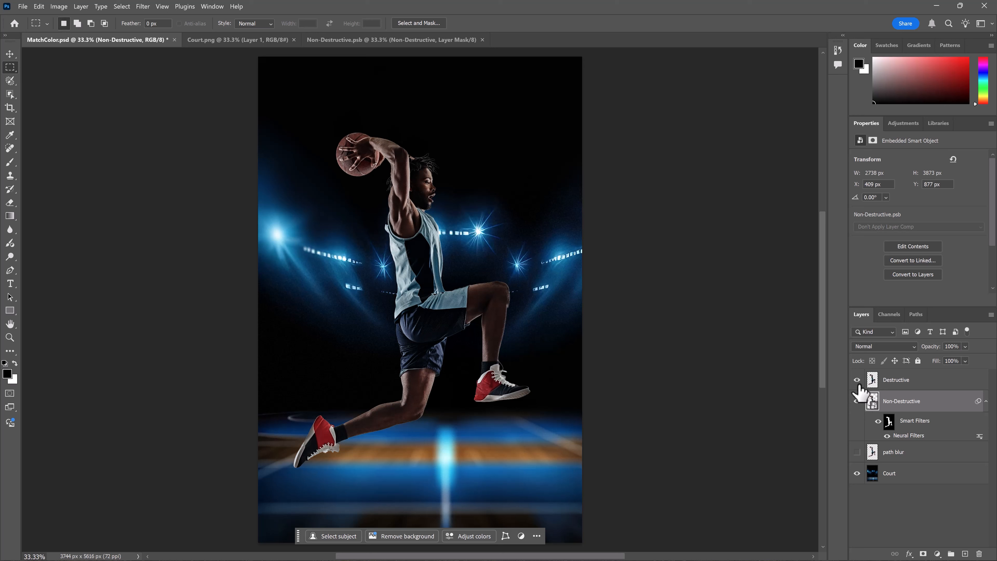
pyautogui.click(857, 380)
pyautogui.click(857, 381)
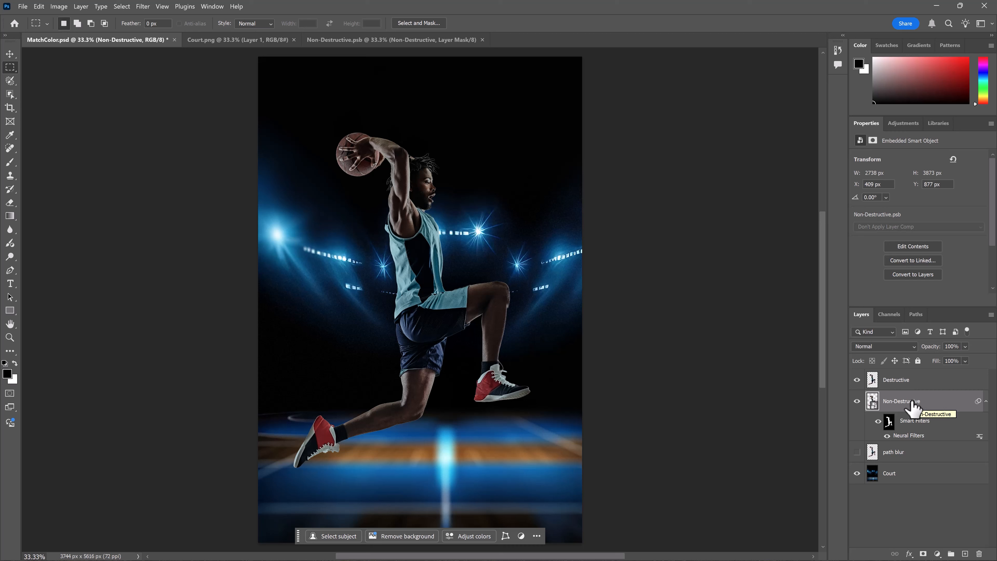
# - Hide the Destructive and Non-Destructive layers and show the path blur layer
pyautogui.click(857, 379)
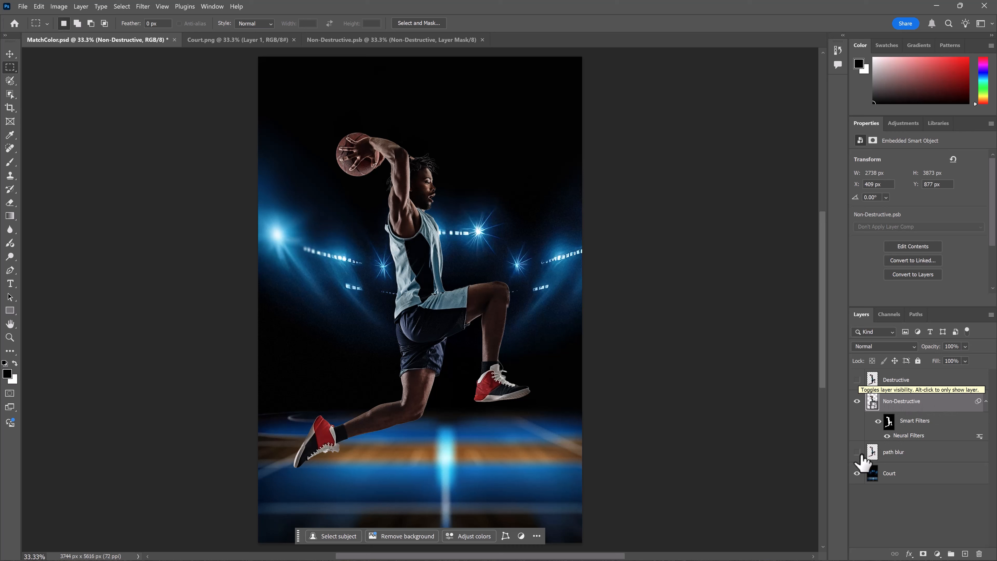
pyautogui.click(857, 401)
pyautogui.click(857, 452)
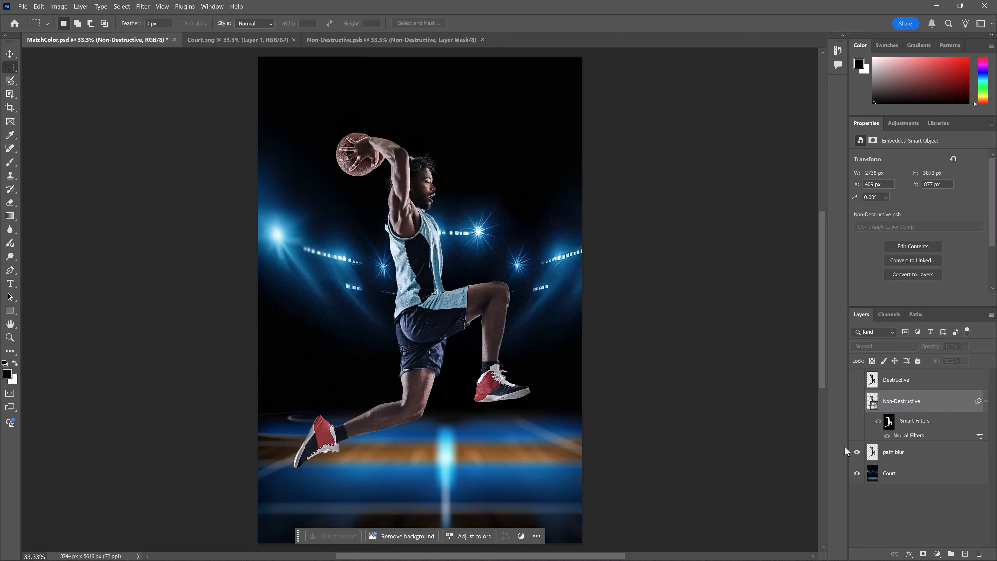
# - Show the Non-Destructive layer and select the path blur layer
pyautogui.click(856, 400)
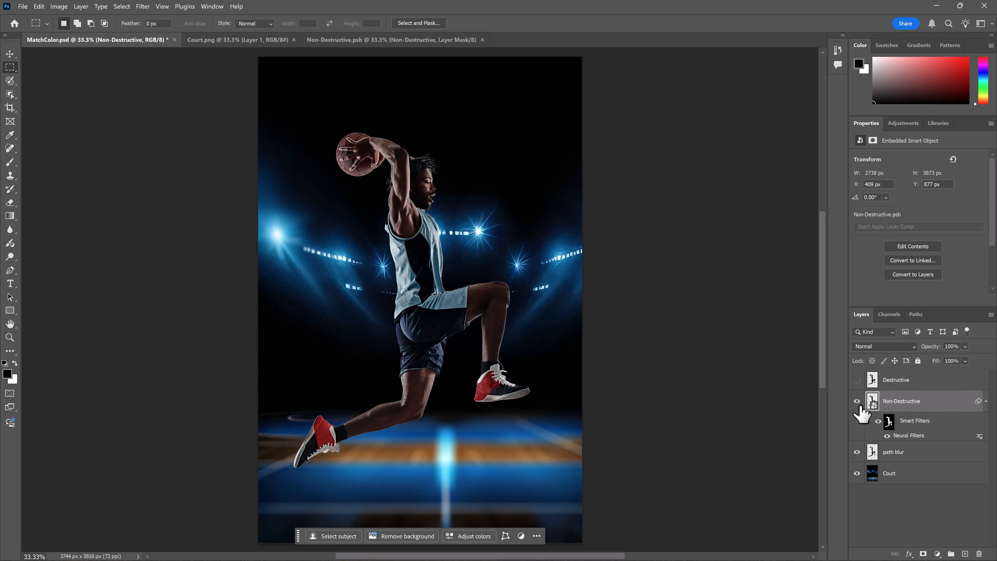
pyautogui.click(892, 456)
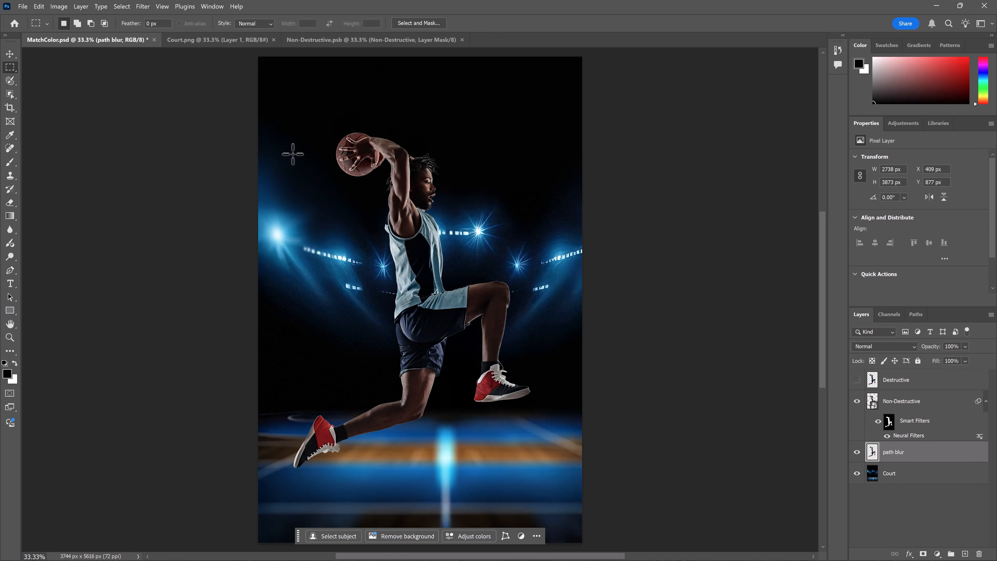
pyautogui.click(142, 6)
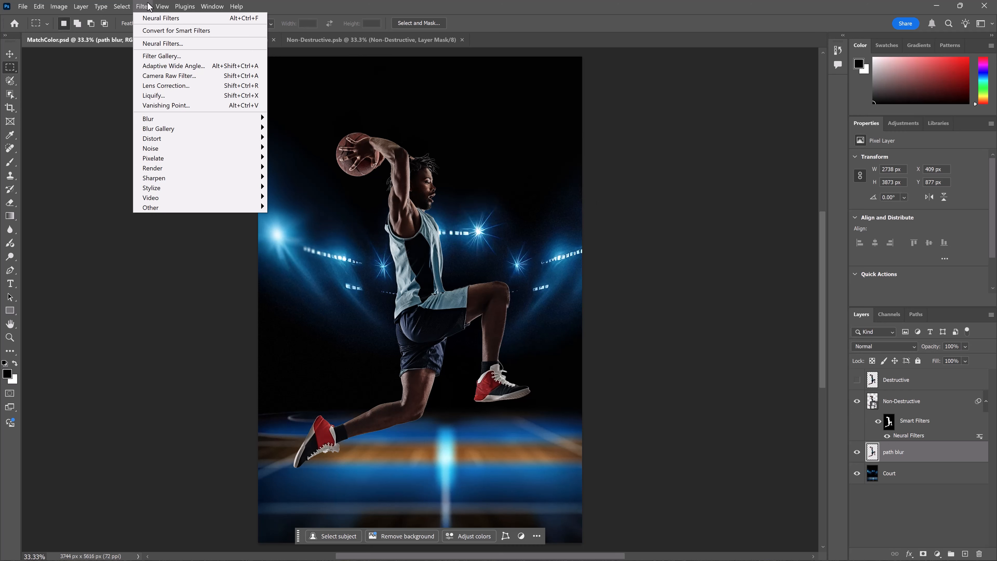
pyautogui.moveTo(175, 128)
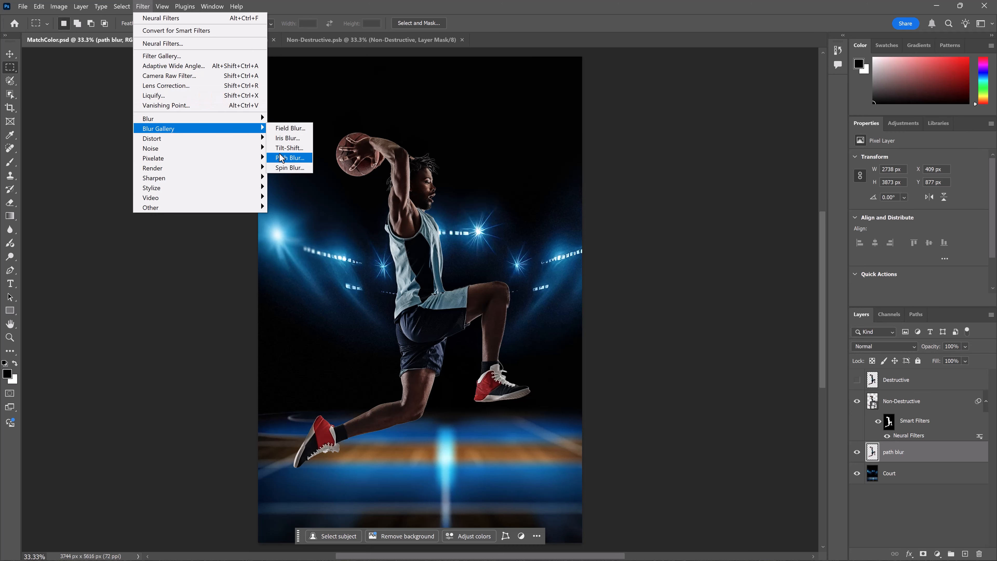
pyautogui.click(906, 447)
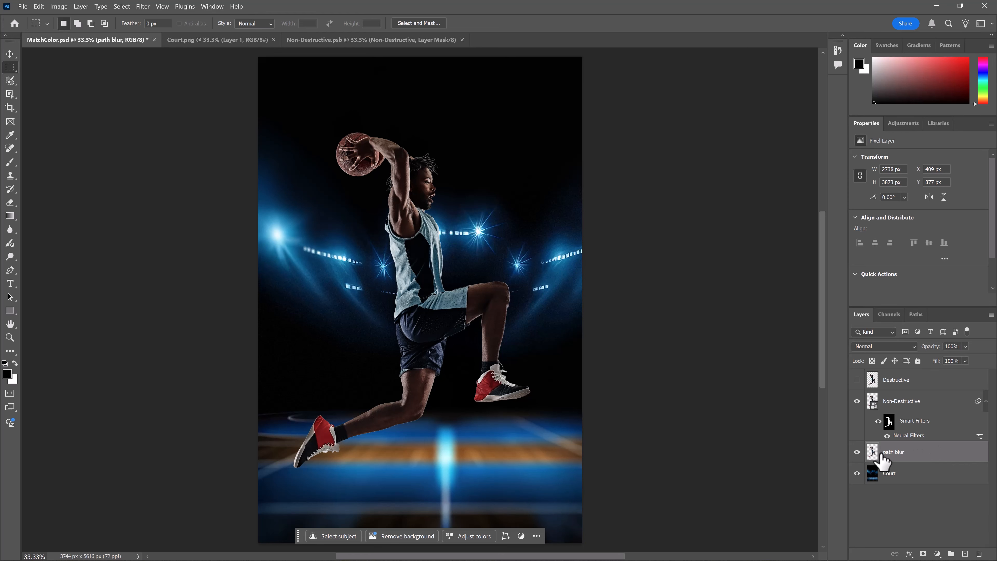
# - Convert the path blur layer to a smart object
pyautogui.rightClick(911, 451)
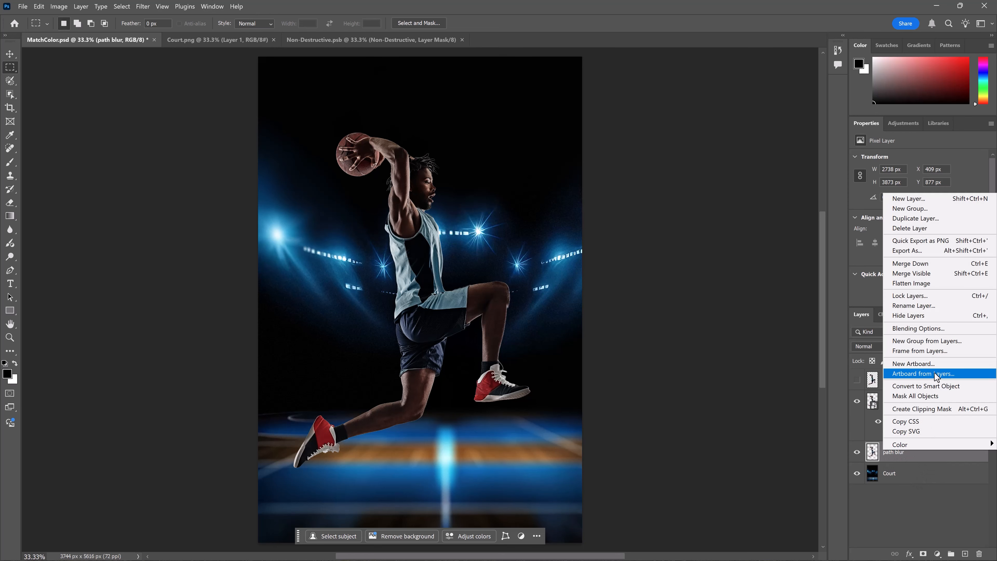
pyautogui.click(949, 387)
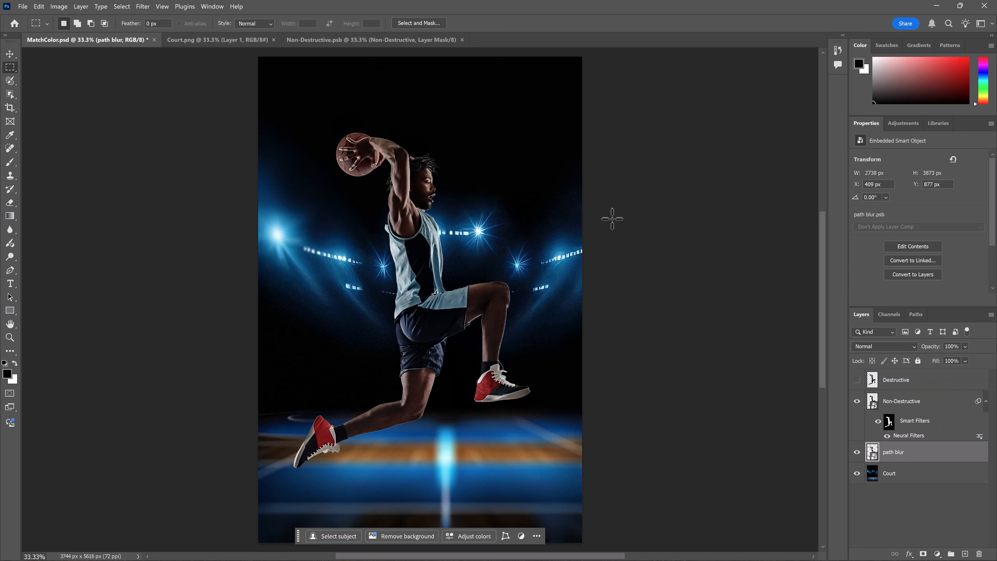
# - Apply the Blur Gallery Path Blur filter, drawing the blur path from the player's waist leftward past the canvas edge
pyautogui.click(142, 7)
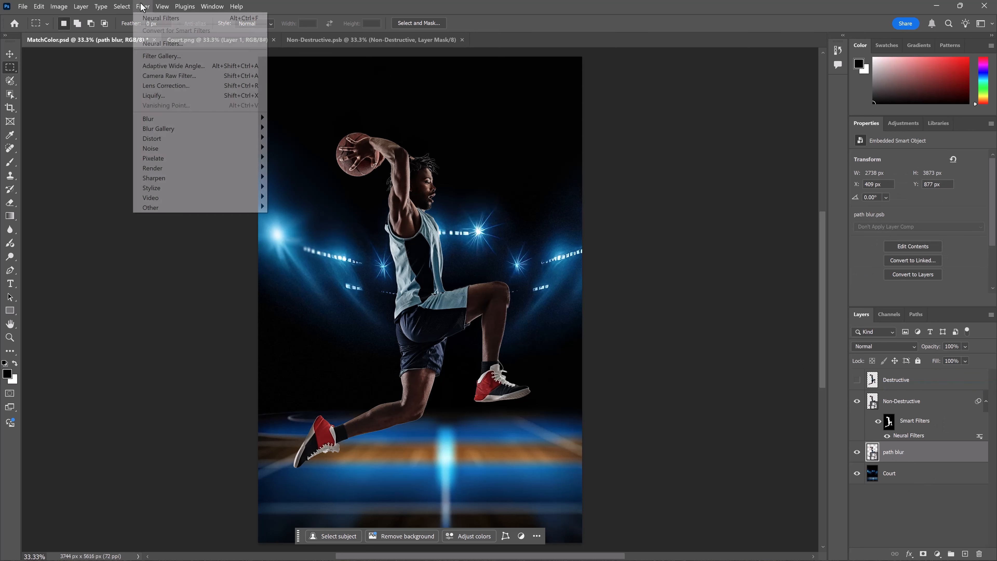
pyautogui.moveTo(189, 148)
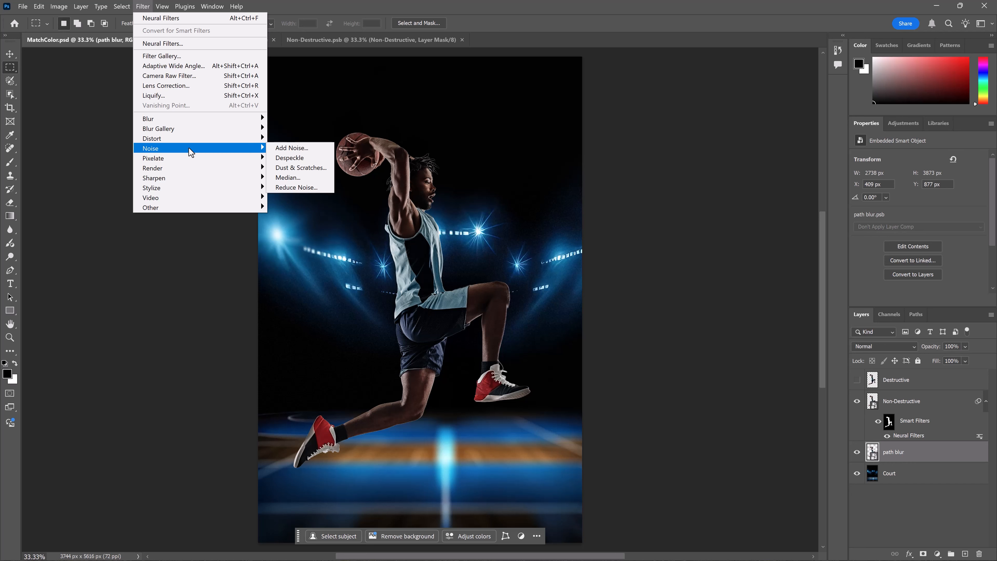
pyautogui.moveTo(196, 172)
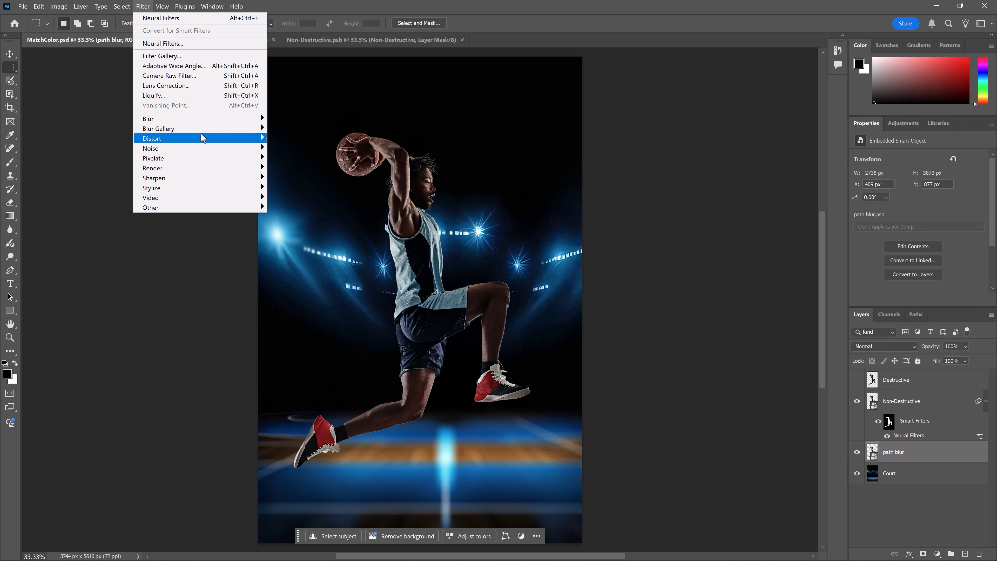
pyautogui.moveTo(202, 129)
pyautogui.click(299, 159)
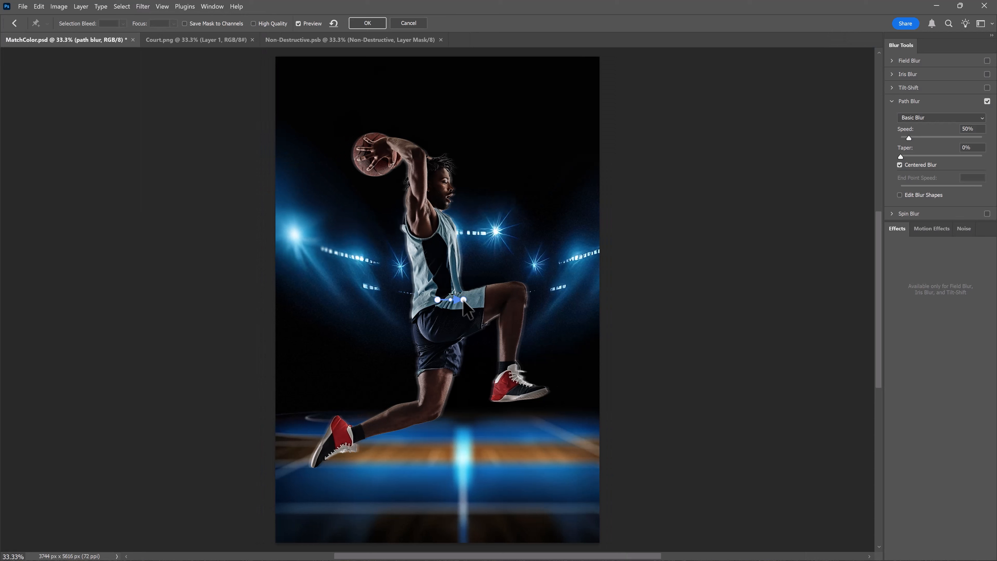
pyautogui.moveTo(463, 300); pyautogui.dragTo(205, 321)
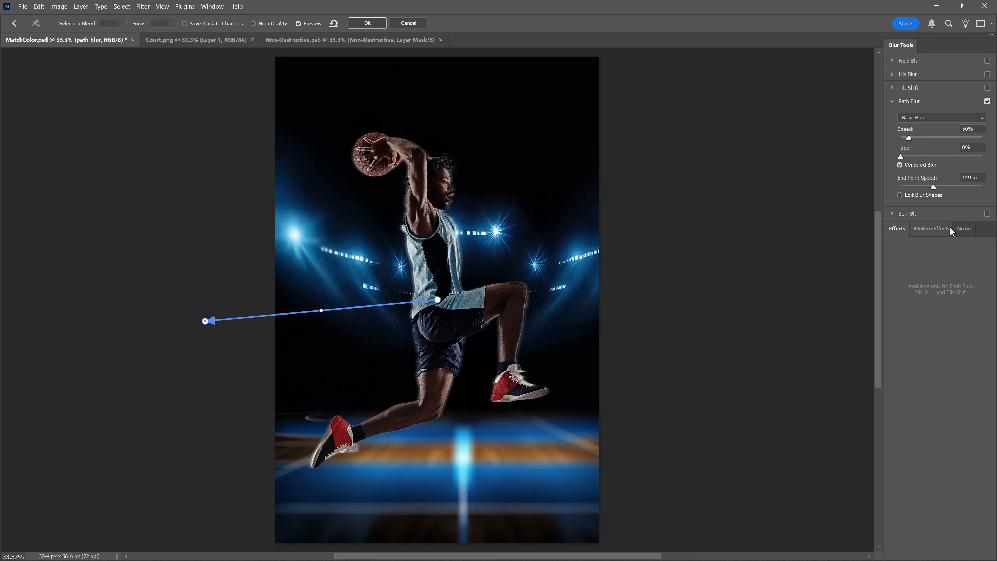
# - Turn off Centered Blur, extend the path's end point further left, and set the blur Speed to 299%
pyautogui.moveTo(929, 140)
pyautogui.mouseDown()
pyautogui.moveTo(965, 137)
pyautogui.moveTo(919, 139)
pyautogui.mouseUp()
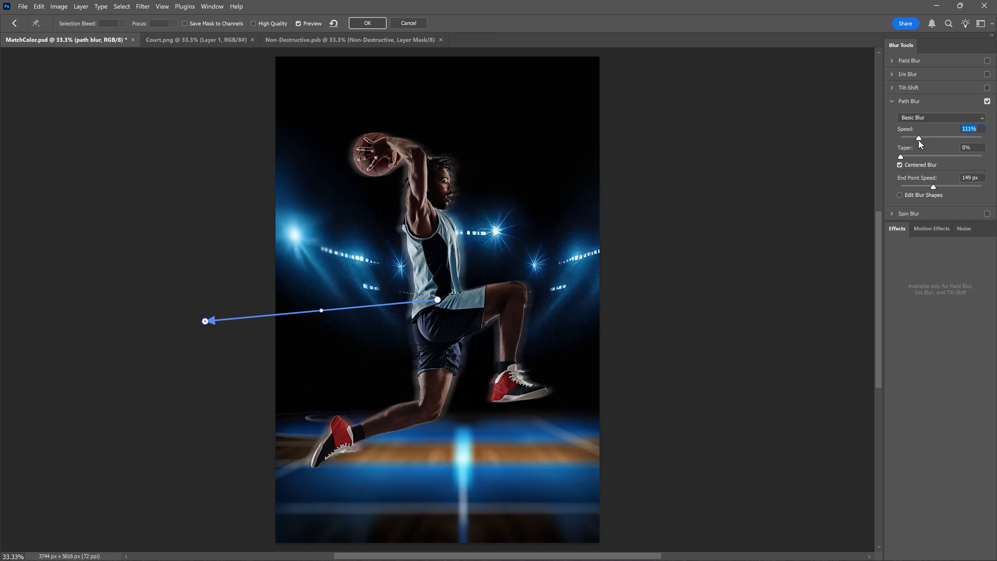
pyautogui.click(899, 164)
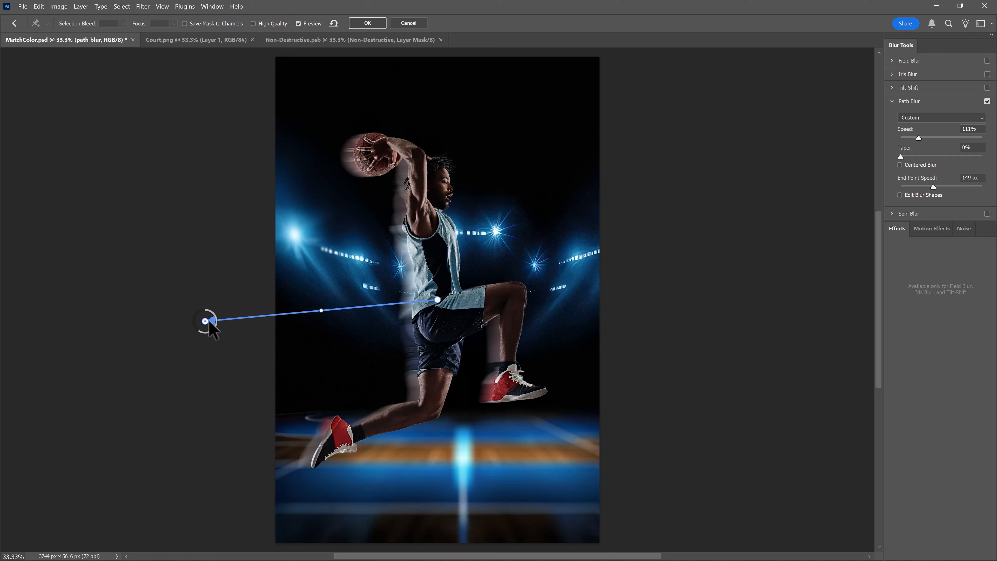
pyautogui.moveTo(205, 321); pyautogui.dragTo(165, 324)
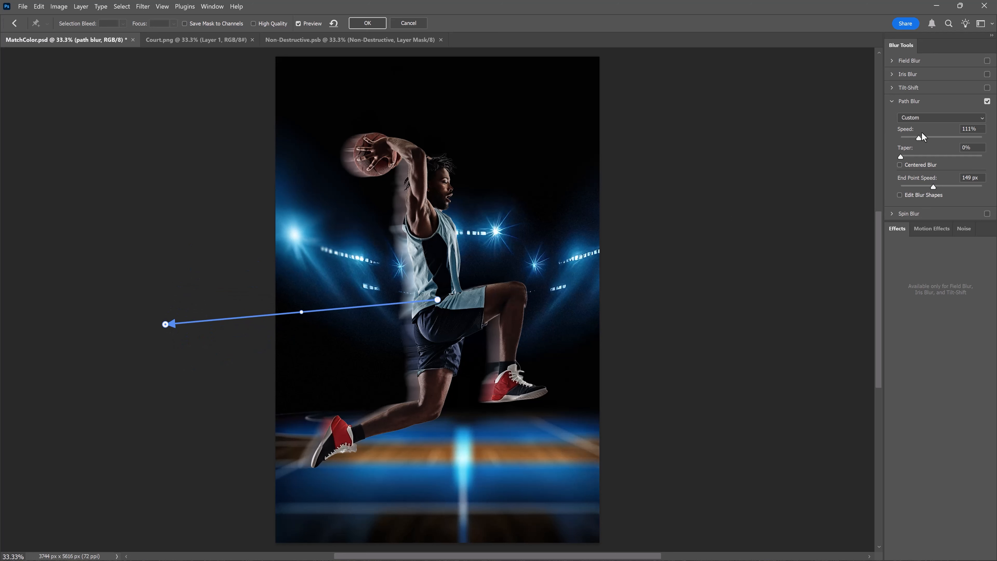
pyautogui.moveTo(922, 133); pyautogui.dragTo(948, 133)
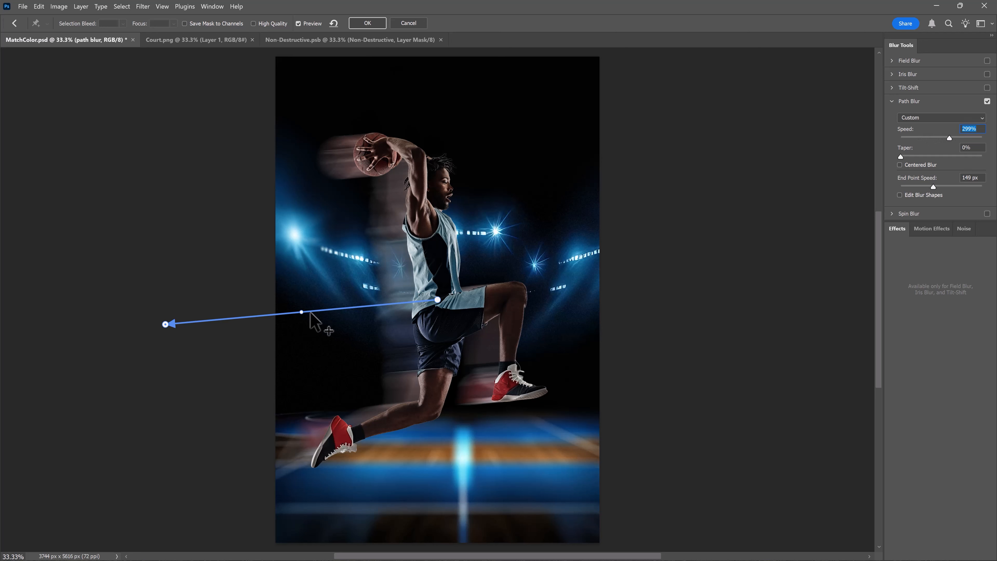
# - Bend the blur path into an upward arc, enable Edit Blur Shapes, angle the end blur shape down-left, and apply the filter
pyautogui.moveTo(301, 311); pyautogui.dragTo(276, 290)
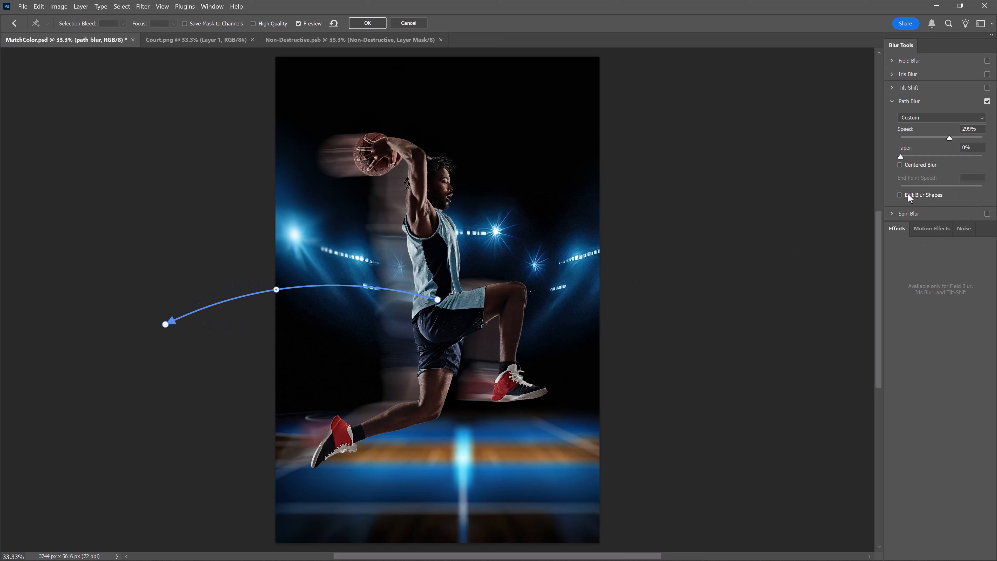
pyautogui.moveTo(153, 330); pyautogui.dragTo(117, 367)
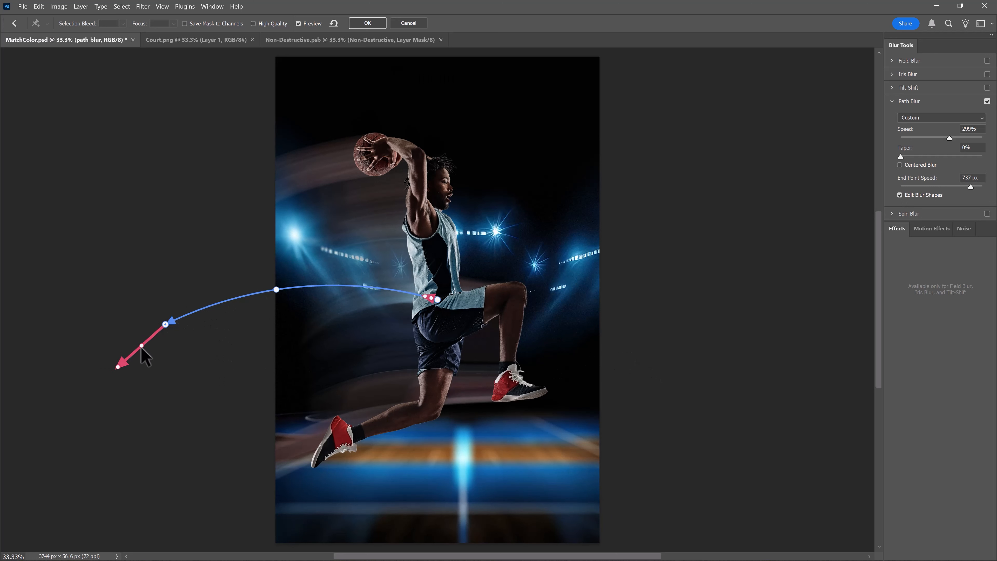
pyautogui.moveTo(141, 346)
pyautogui.mouseDown()
pyautogui.moveTo(150, 349)
pyautogui.moveTo(144, 342)
pyautogui.mouseUp()
pyautogui.moveTo(145, 342); pyautogui.dragTo(140, 341)
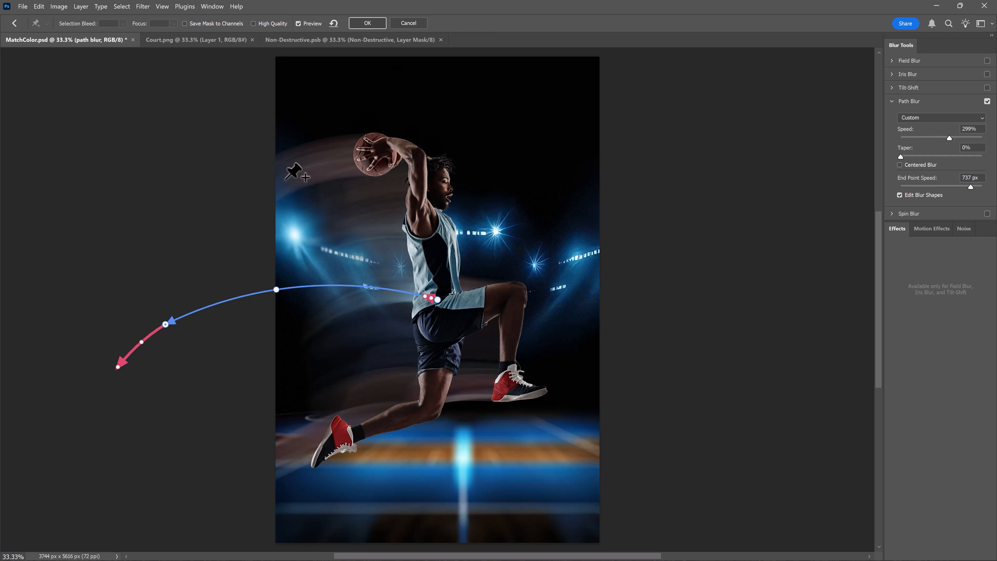
pyautogui.click(378, 22)
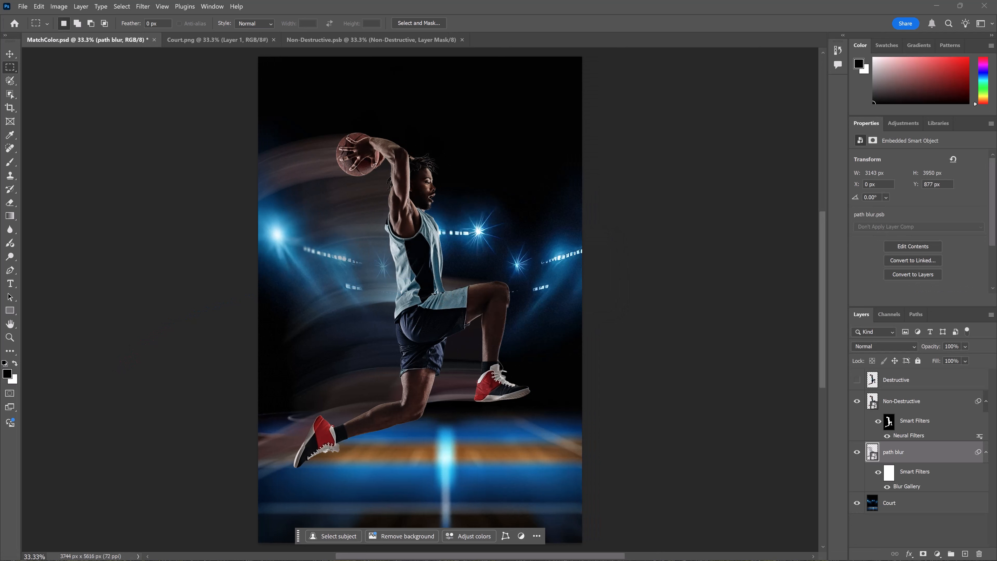
# - Toggle the path blur layer's visibility to compare, then duplicate the path blur layer
pyautogui.click(857, 452)
pyautogui.click(857, 452)
pyautogui.moveTo(889, 457); pyautogui.dragTo(964, 550)
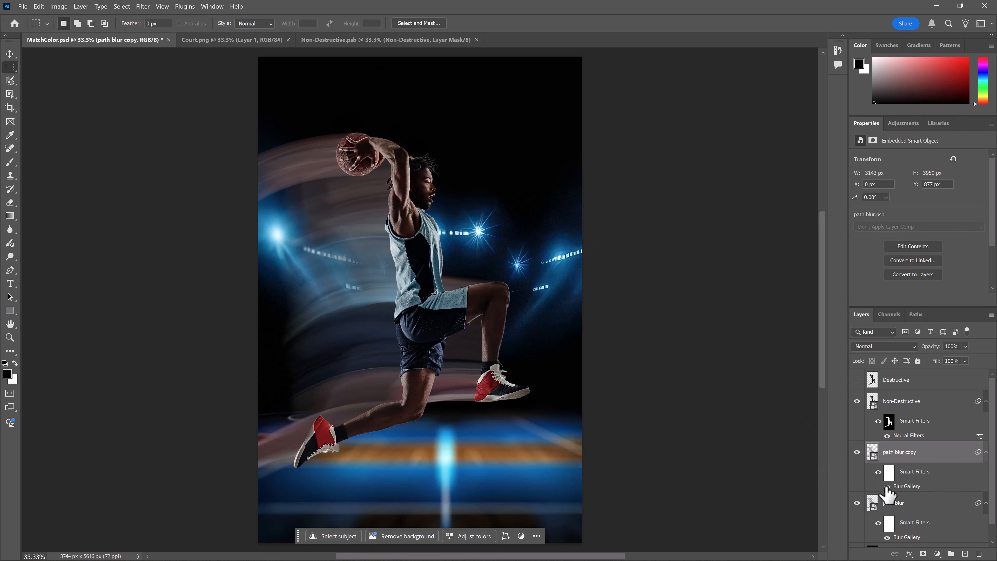
# - Reopen the copy's Blur Gallery filter, reshape the path and its blur shapes, aiming the start shape up-left, and apply it
pyautogui.doubleClick(902, 491)
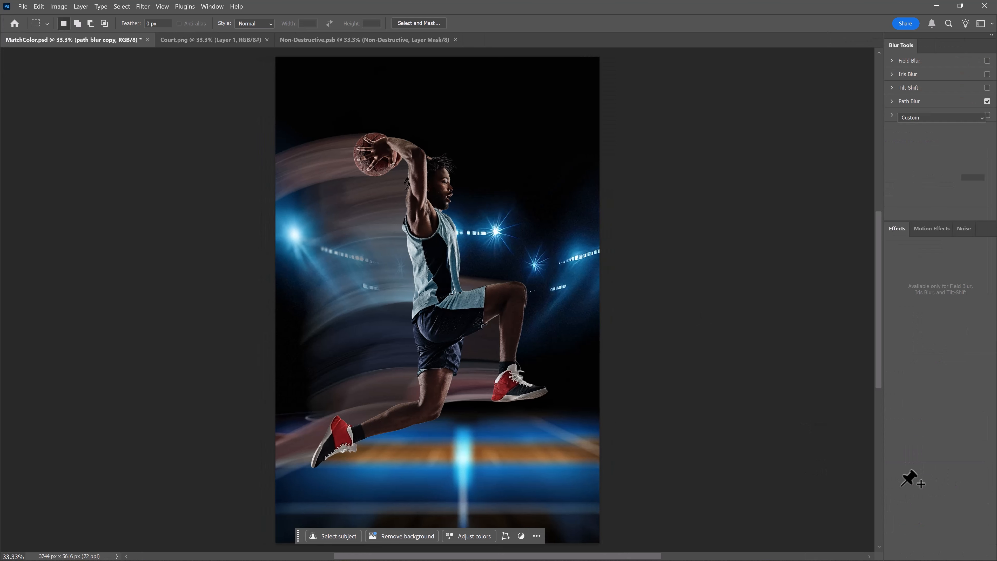
pyautogui.moveTo(276, 289); pyautogui.dragTo(219, 301)
pyautogui.moveTo(165, 325)
pyautogui.mouseDown()
pyautogui.moveTo(225, 290)
pyautogui.moveTo(172, 283)
pyautogui.moveTo(163, 341)
pyautogui.mouseUp()
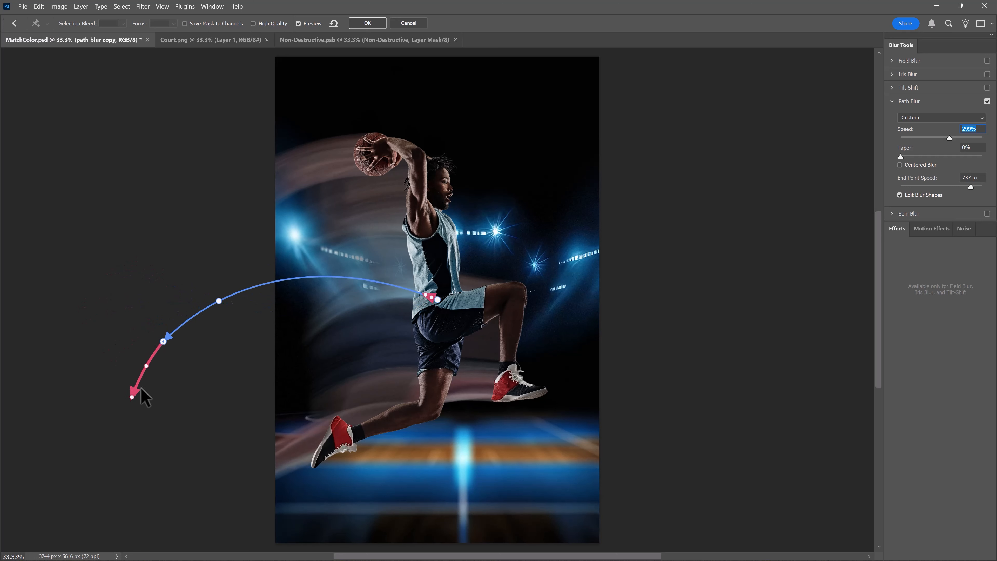
pyautogui.moveTo(134, 390); pyautogui.dragTo(282, 282)
pyautogui.moveTo(427, 295); pyautogui.dragTo(333, 204)
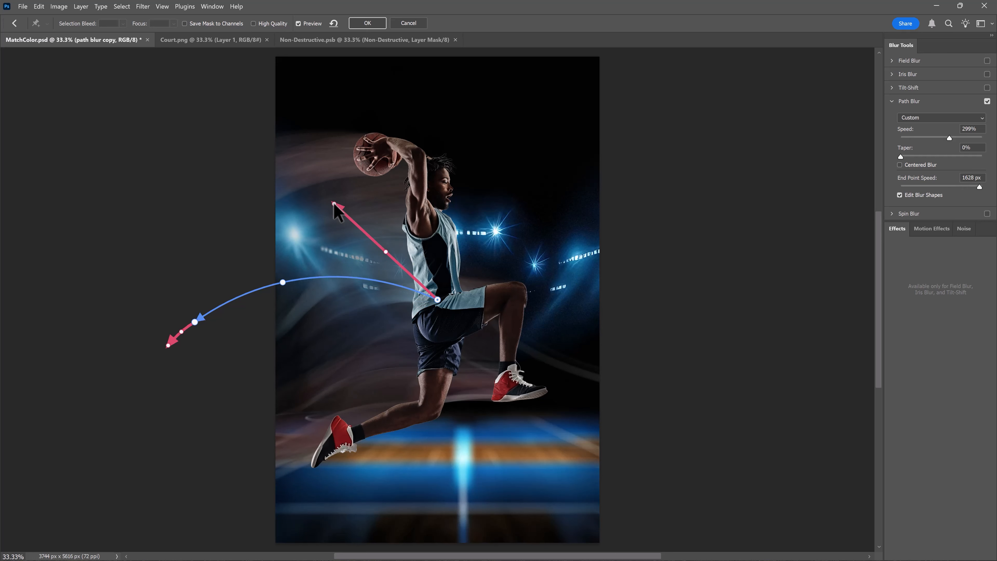
pyautogui.click(368, 24)
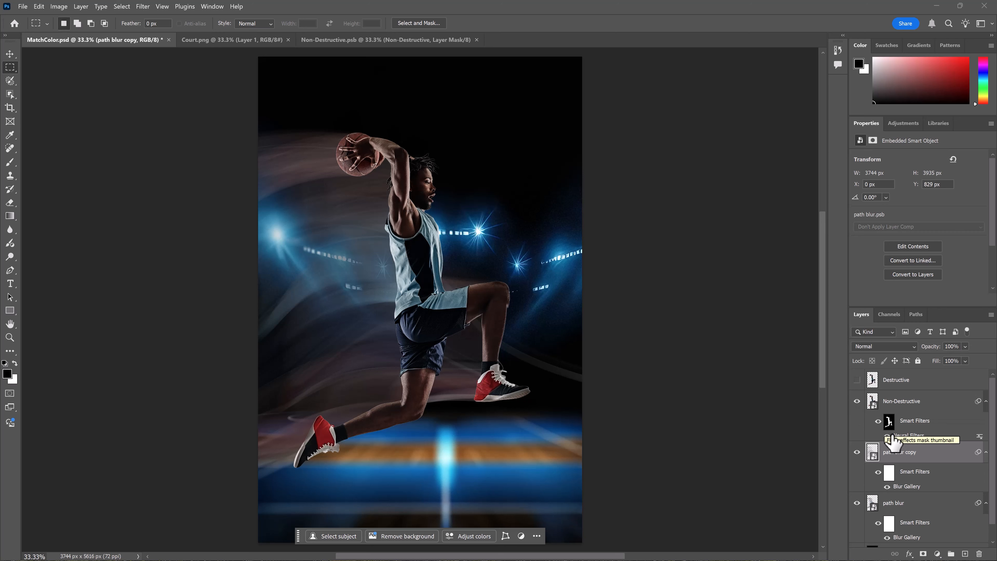
# - Select the Non-Destructive layer and toggle the path blur copy's visibility repeatedly to compare both blur versions
pyautogui.click(879, 424)
pyautogui.click(879, 423)
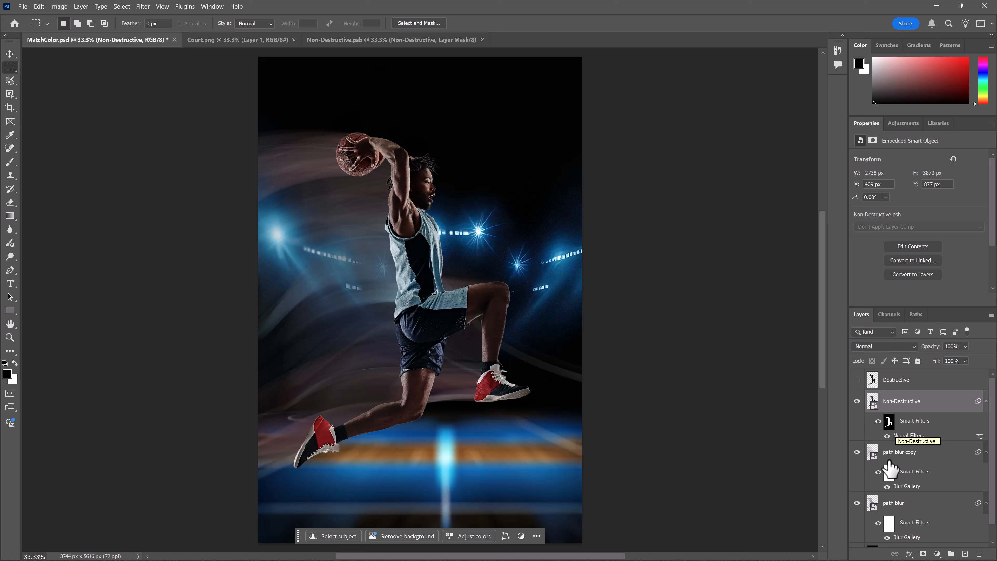
pyautogui.click(858, 452)
pyautogui.click(857, 452)
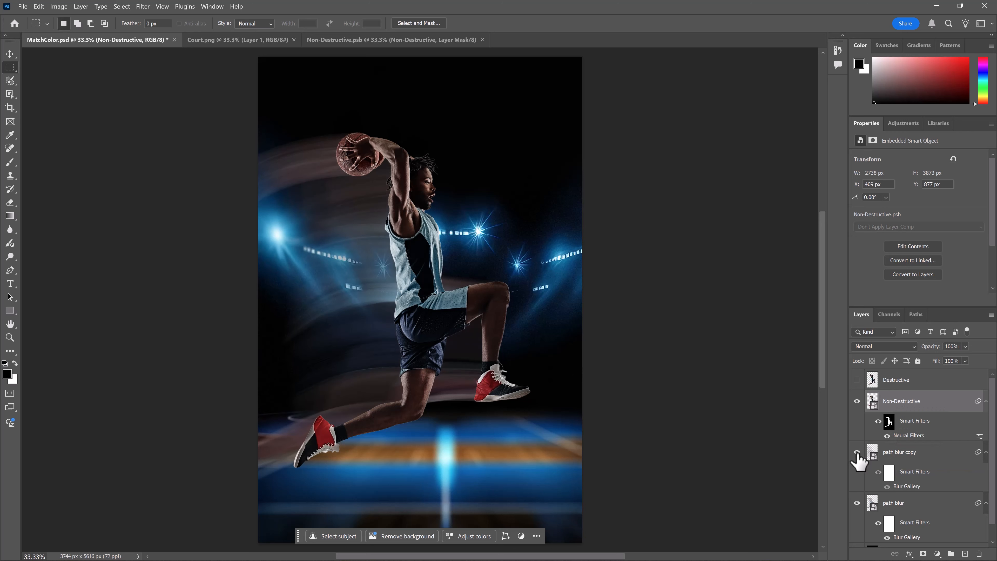
pyautogui.click(857, 452)
pyautogui.click(857, 452)
pyautogui.click(857, 452)
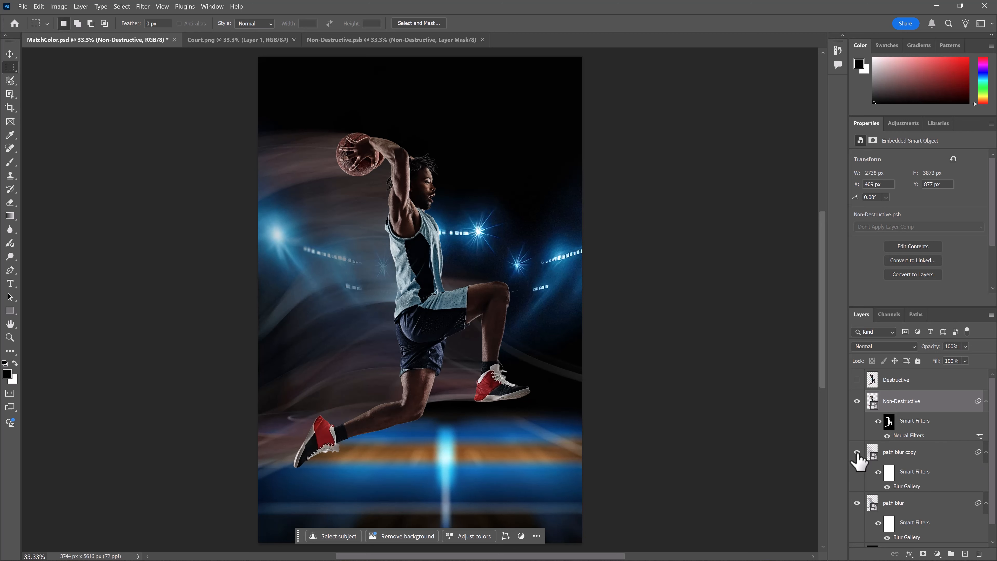